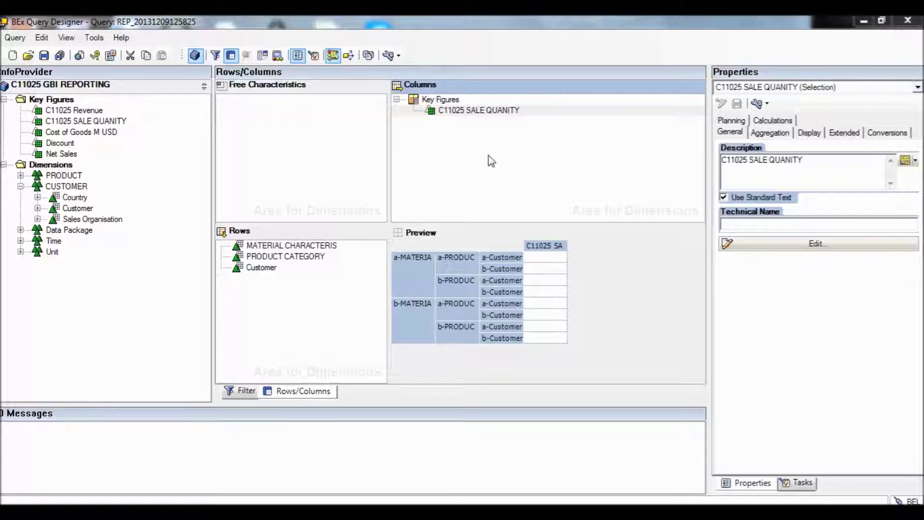
Add Cal. year / month to the C11025 SALE QUANITY selection details and open its values.
click(501, 110)
double_click(501, 110)
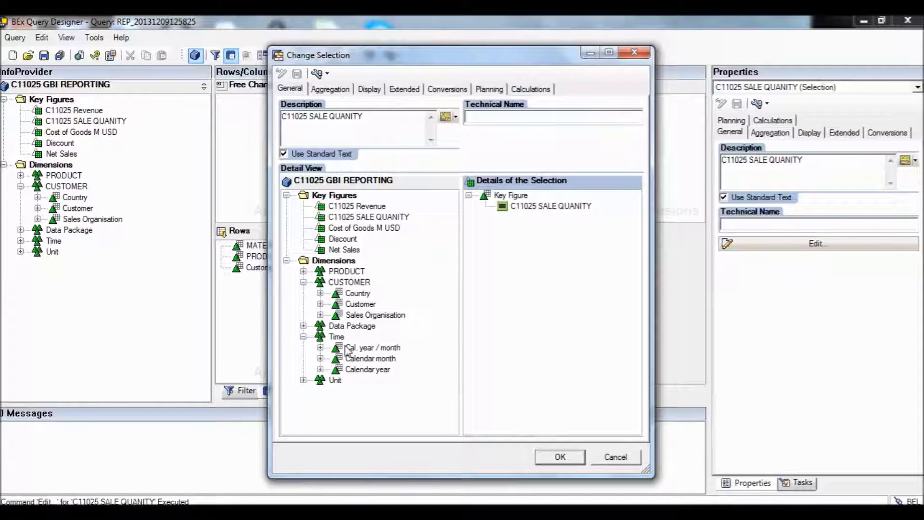
drag(348, 349, 552, 249)
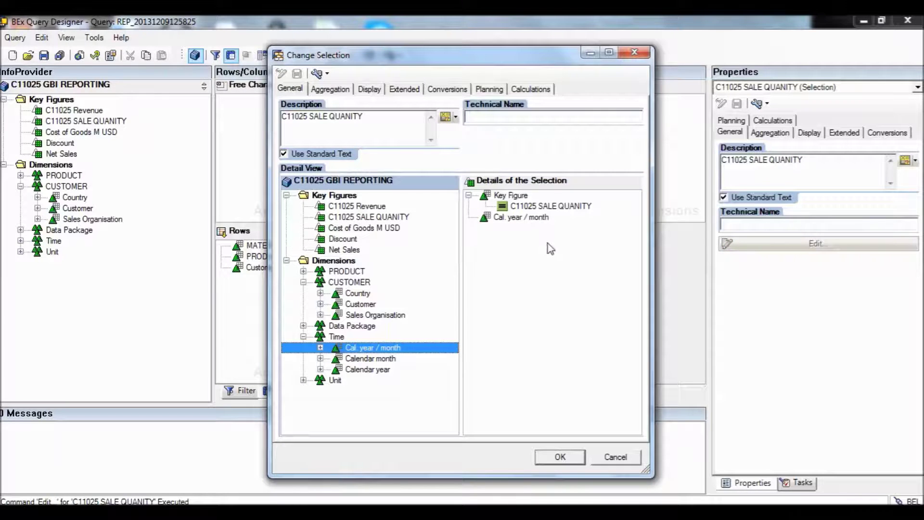
click(516, 219)
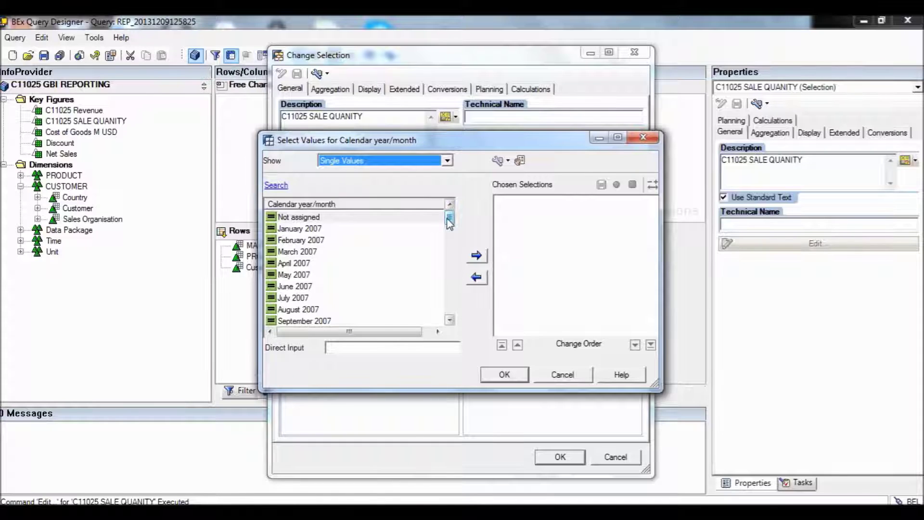
Move October, November and December 2011 into Chosen Selections and confirm.
drag(449, 223, 452, 321)
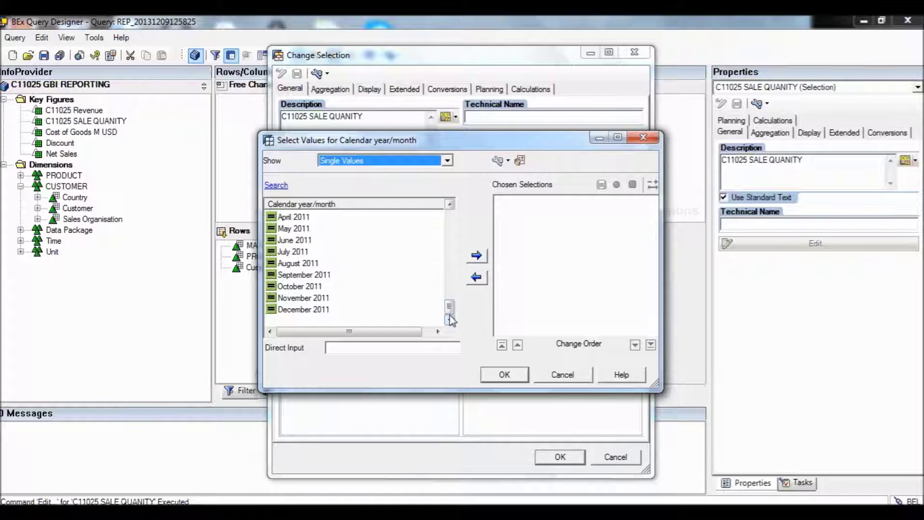
click(322, 288)
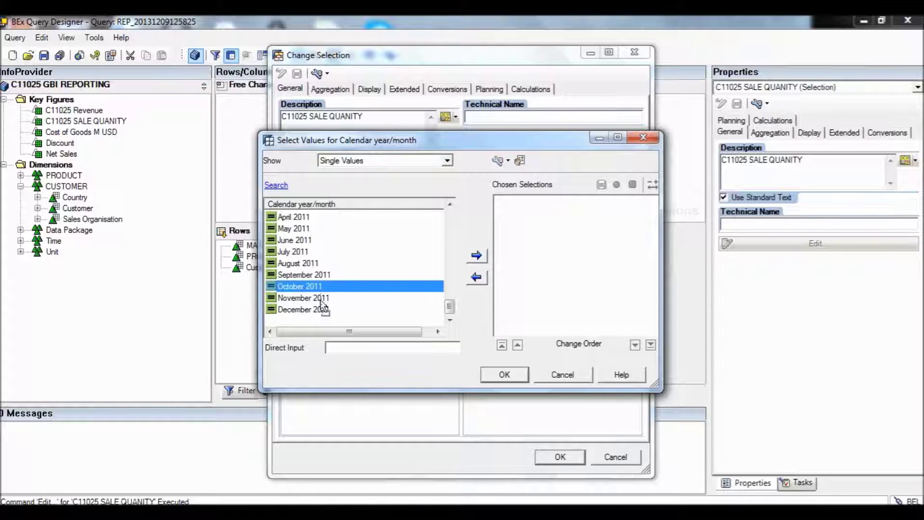
click(481, 257)
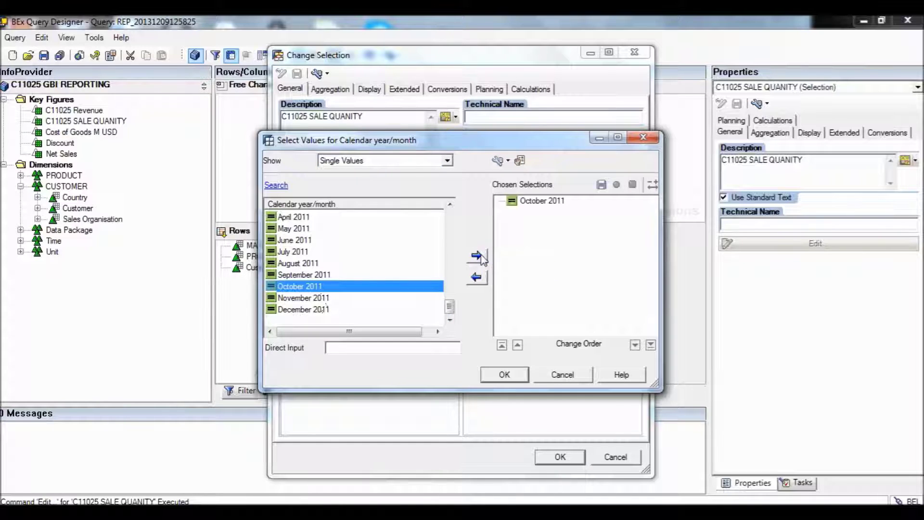
click(325, 300)
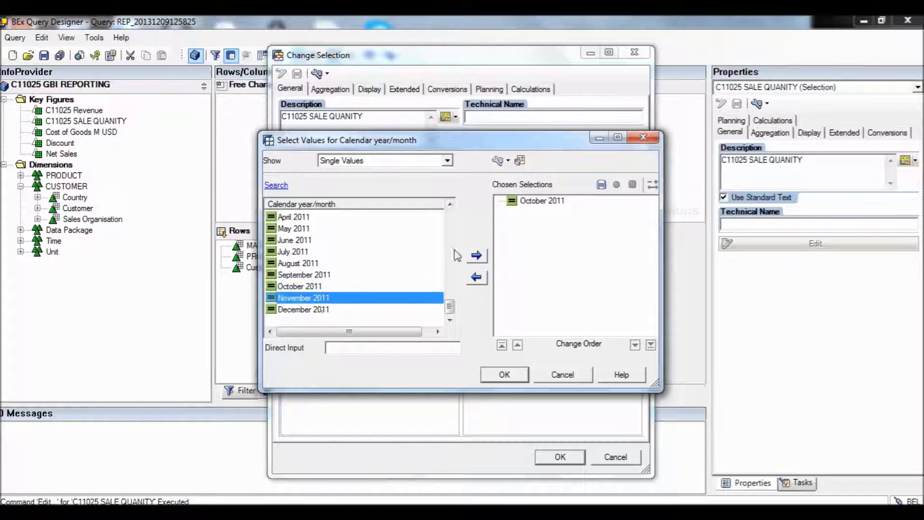
click(481, 256)
click(345, 312)
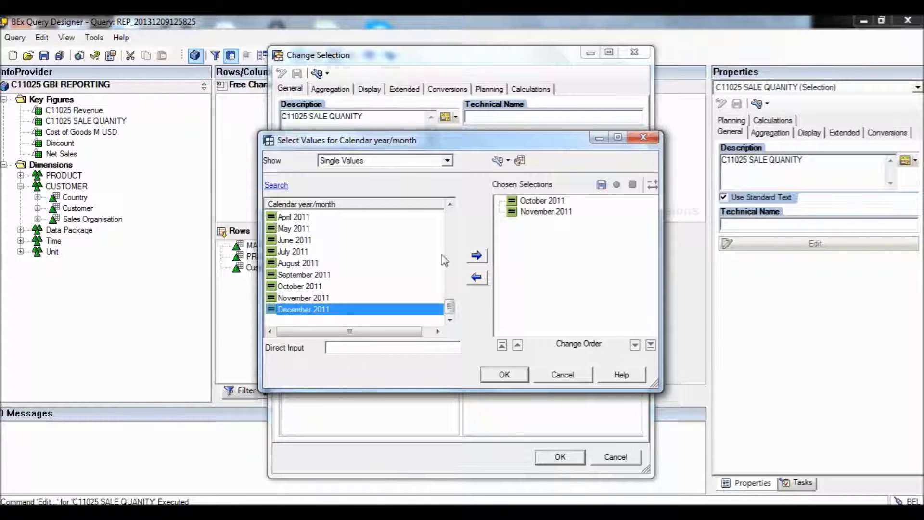
click(477, 256)
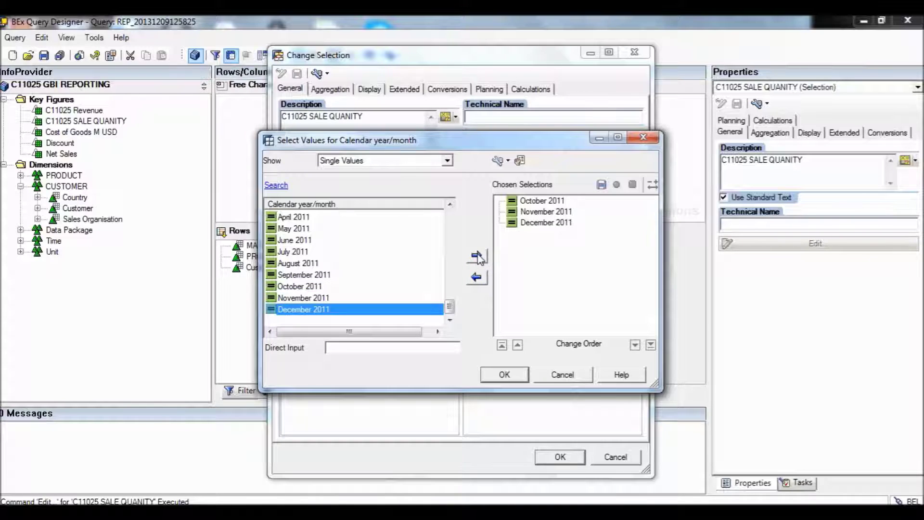
click(504, 375)
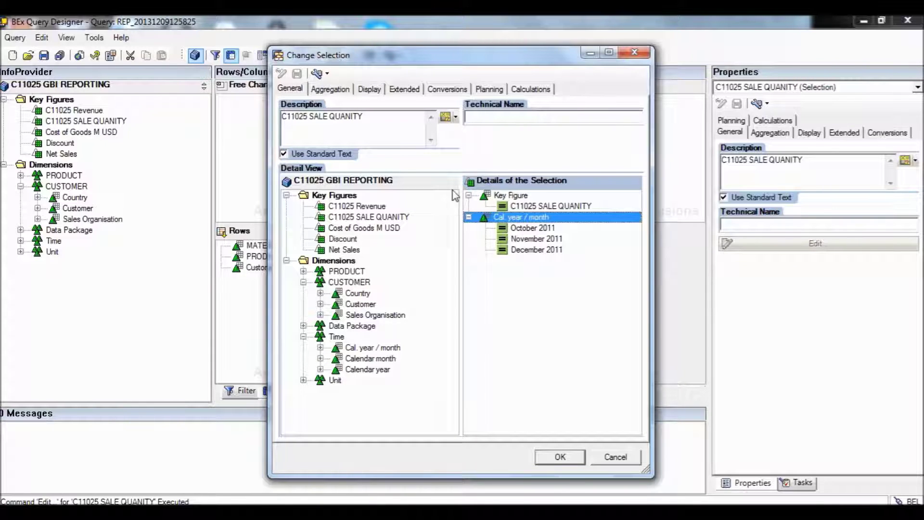
Change the restricted key figure's description to 'Sales Q4.2011' and confirm.
click(372, 115)
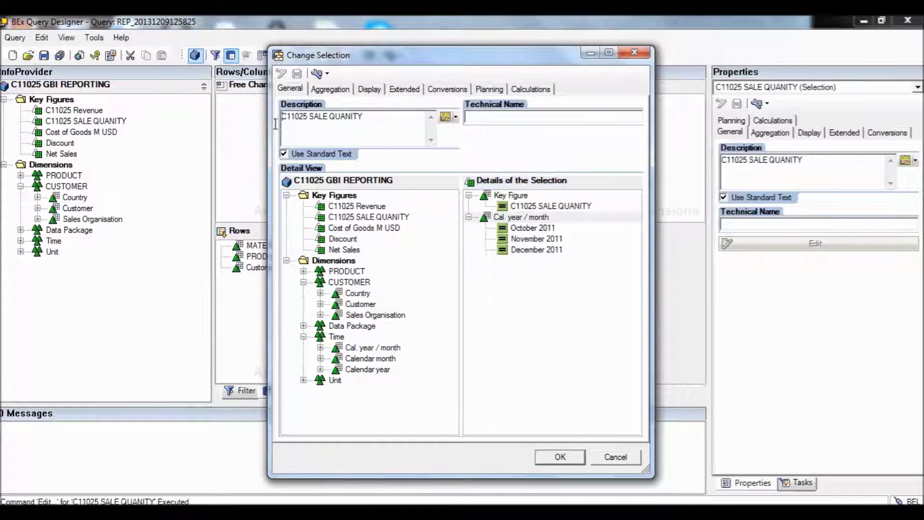
drag(368, 117, 284, 121)
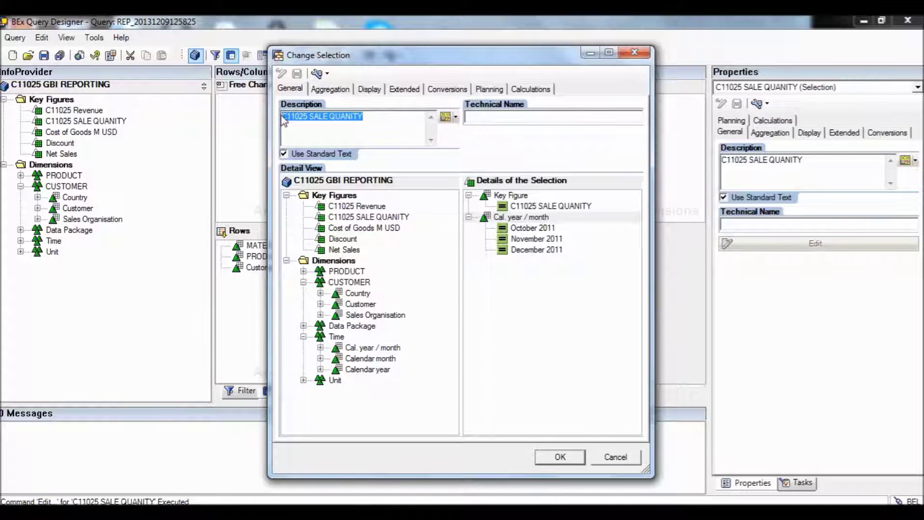
text(SALES)
key(BackSpace)
key(BackSpace)
key(BackSpace)
key(BackSpace)
key(BackSpace)
text(Sales)
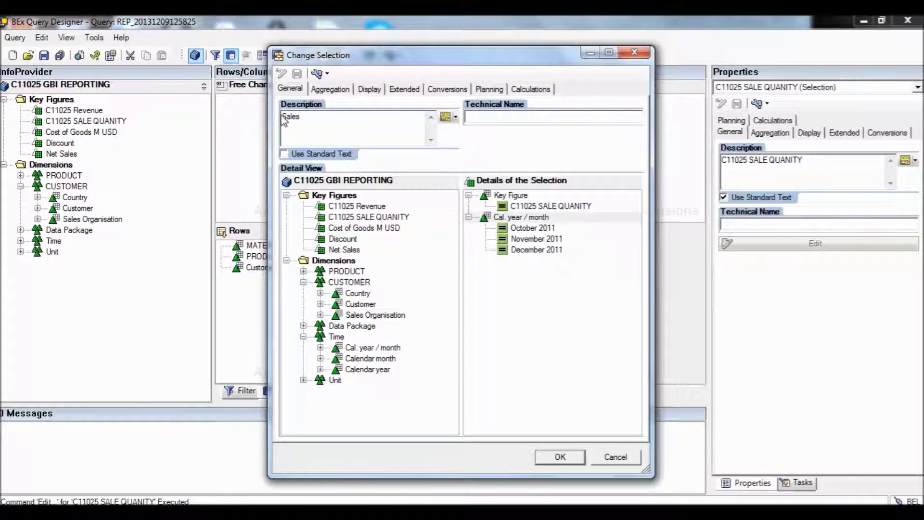
text( Q4.2011)
click(554, 456)
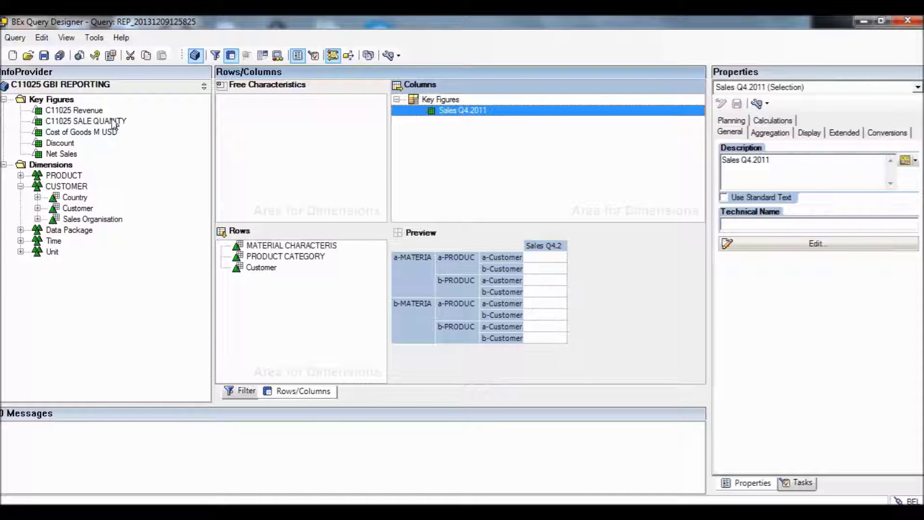
Place another C11025 SALE QUANITY below Sales Q4.2011 and open its Change Selection dialog.
drag(114, 124, 433, 145)
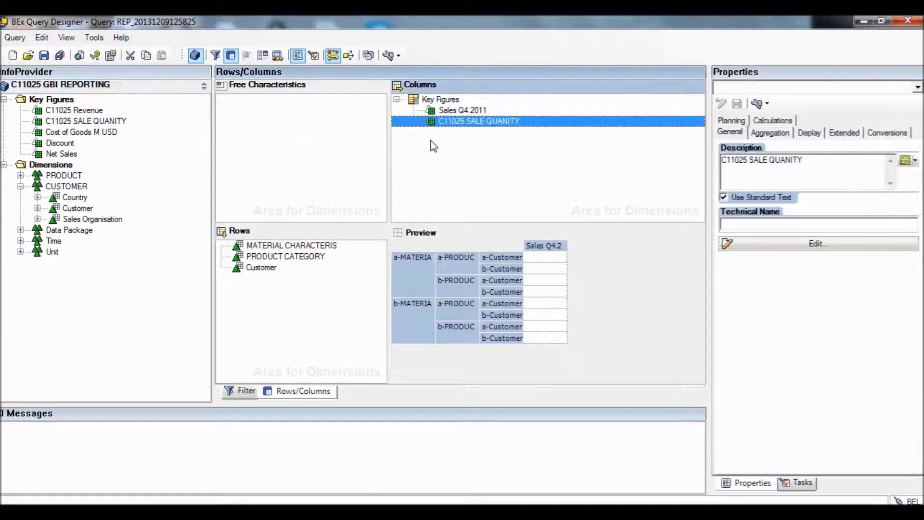
double_click(463, 123)
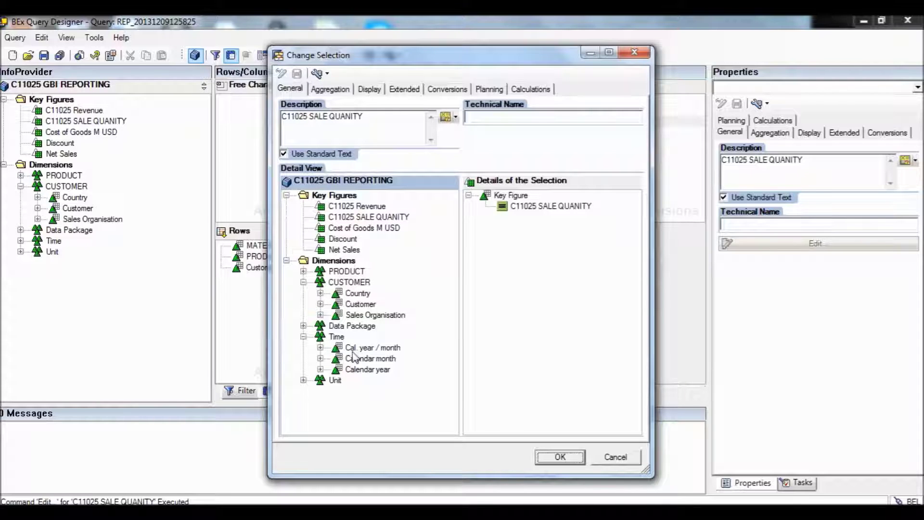
Restrict the new column by Cal. year / month, listing months as Single Values.
drag(350, 351, 528, 243)
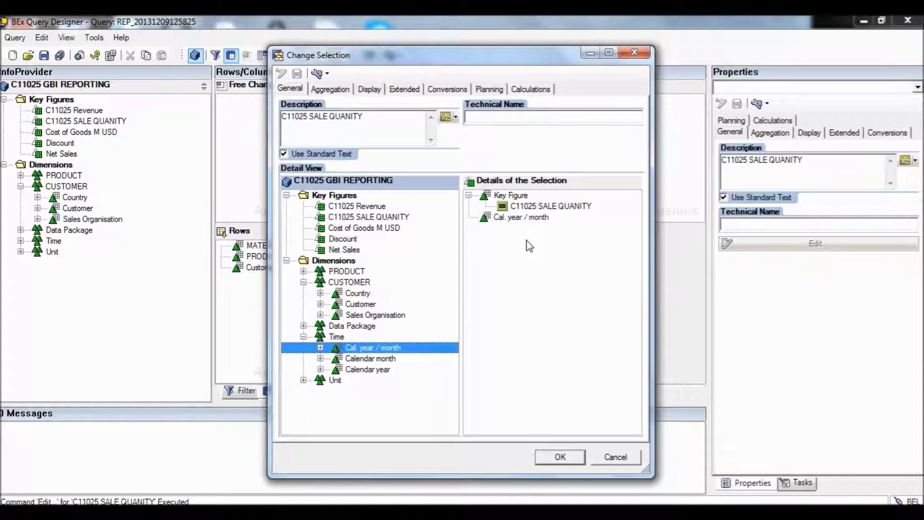
click(520, 217)
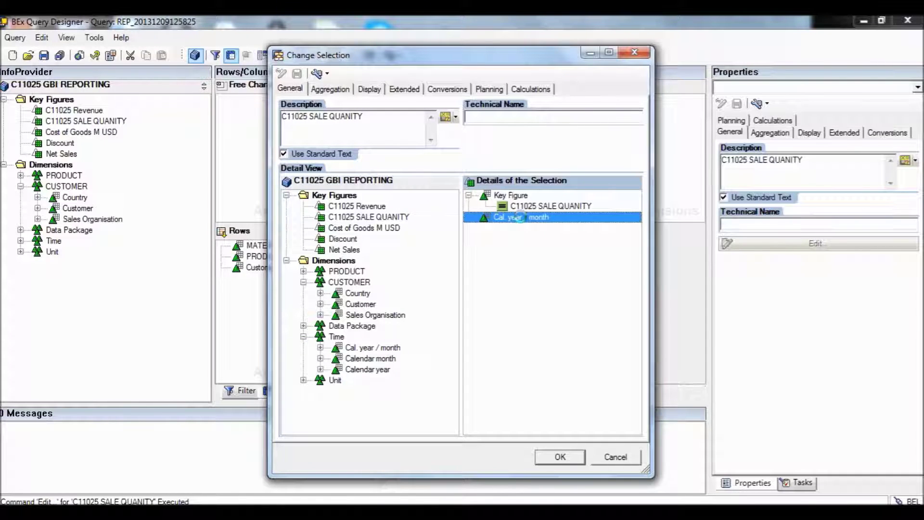
double_click(520, 218)
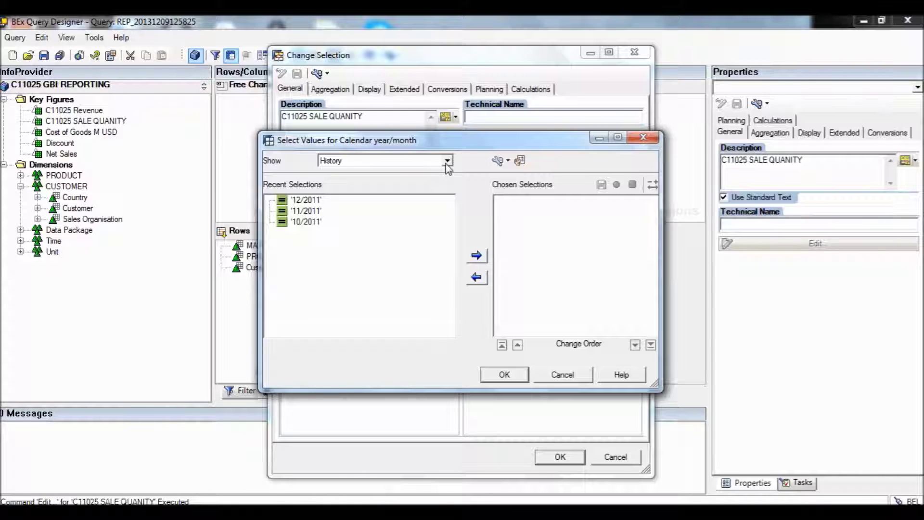
click(447, 160)
click(427, 190)
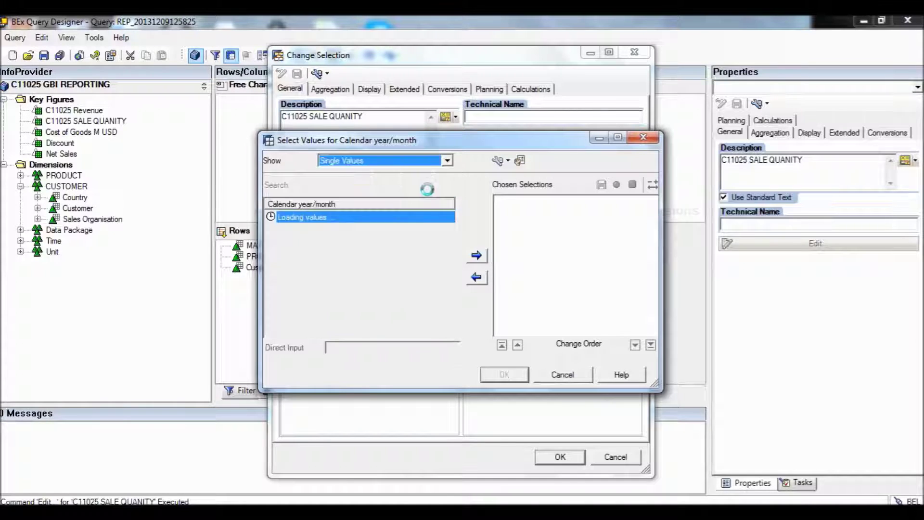
Choose October, November and December 2010 as the selected months and confirm.
drag(449, 214, 447, 298)
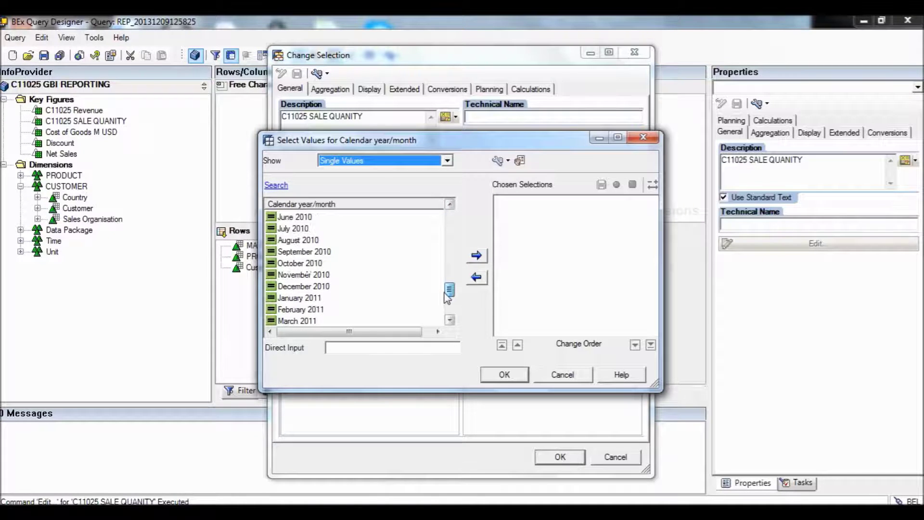
click(319, 266)
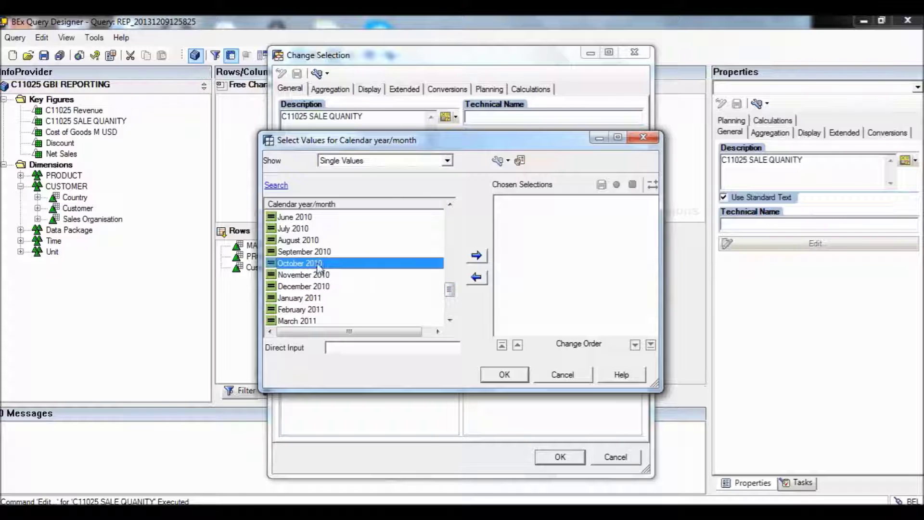
click(476, 255)
click(328, 277)
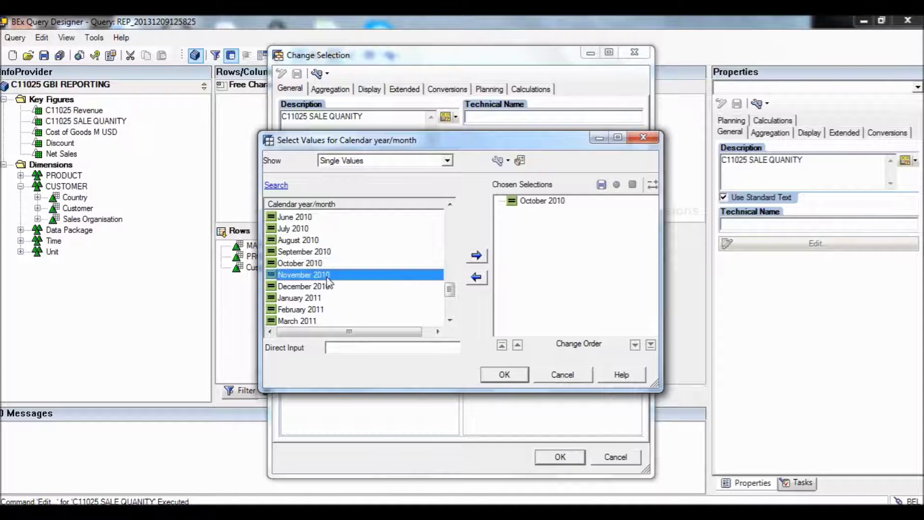
click(476, 256)
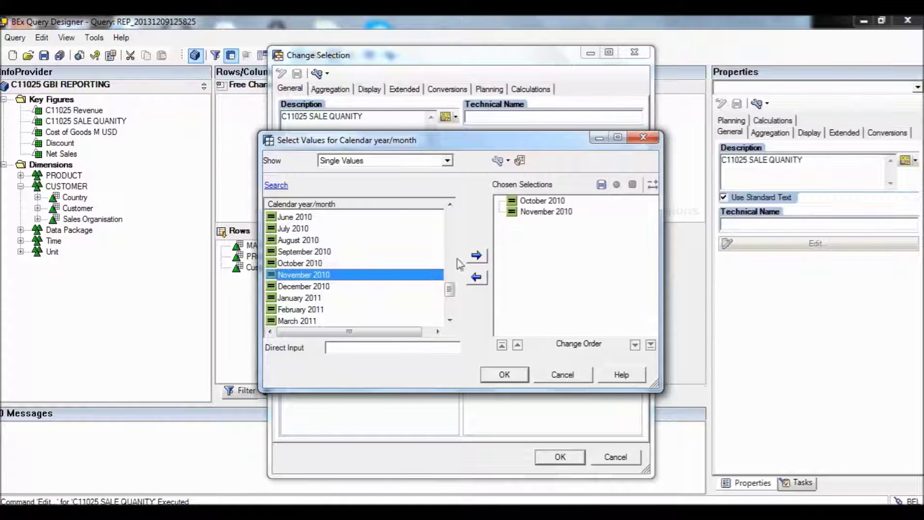
click(328, 286)
click(478, 256)
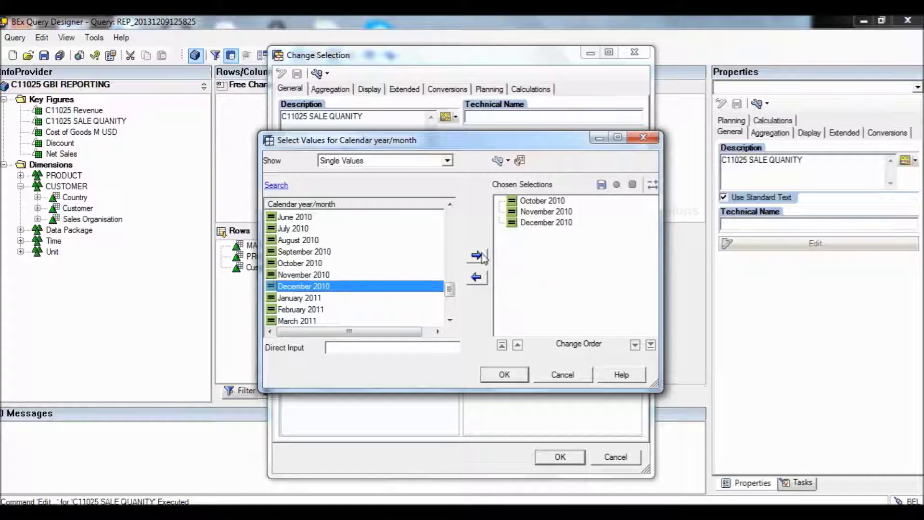
click(509, 374)
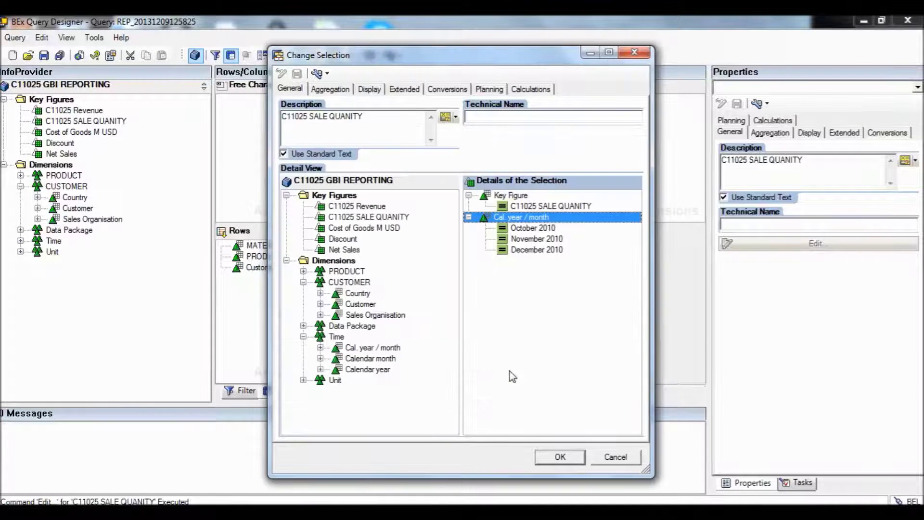
Name the second column 'Sales Q4.2010' and save the query.
drag(374, 118, 261, 113)
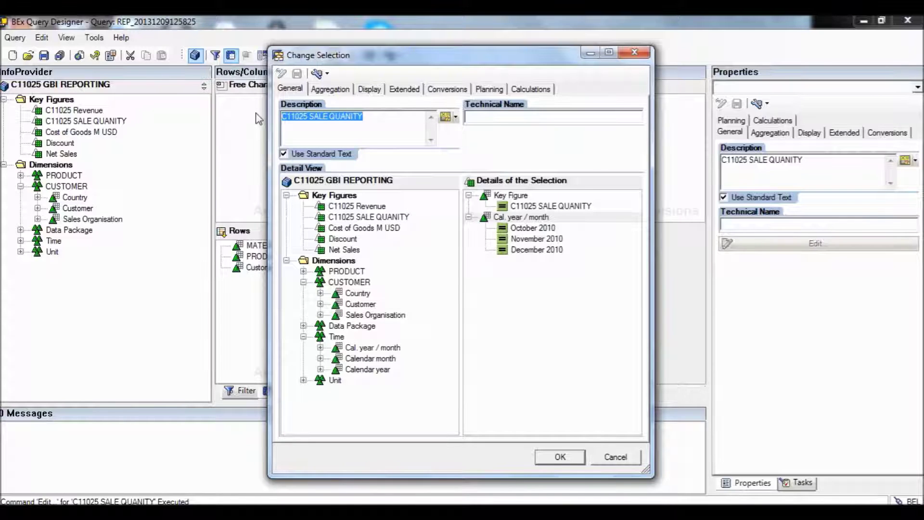
text(S)
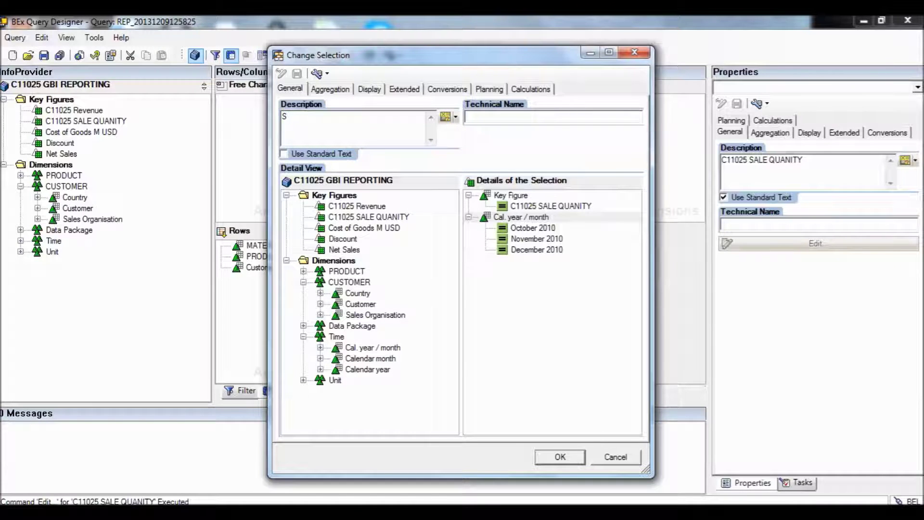
text(ales Q4.2010)
click(561, 457)
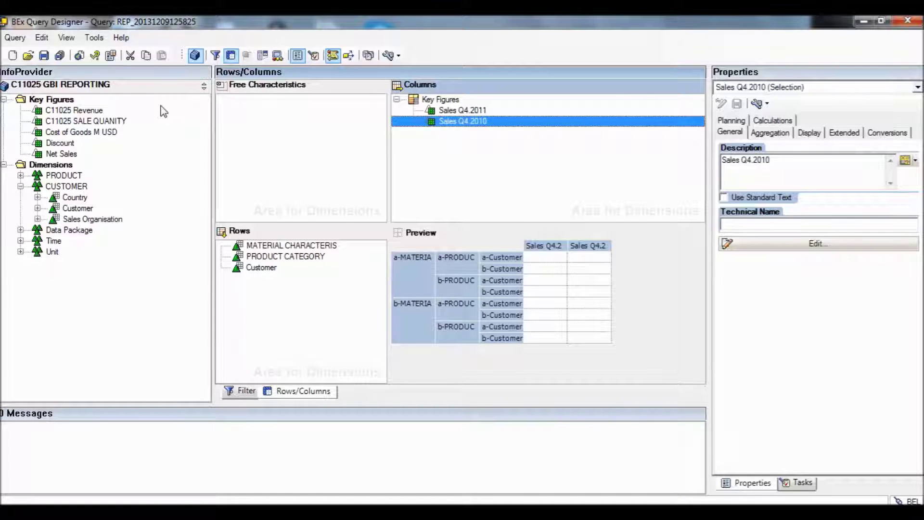
click(44, 56)
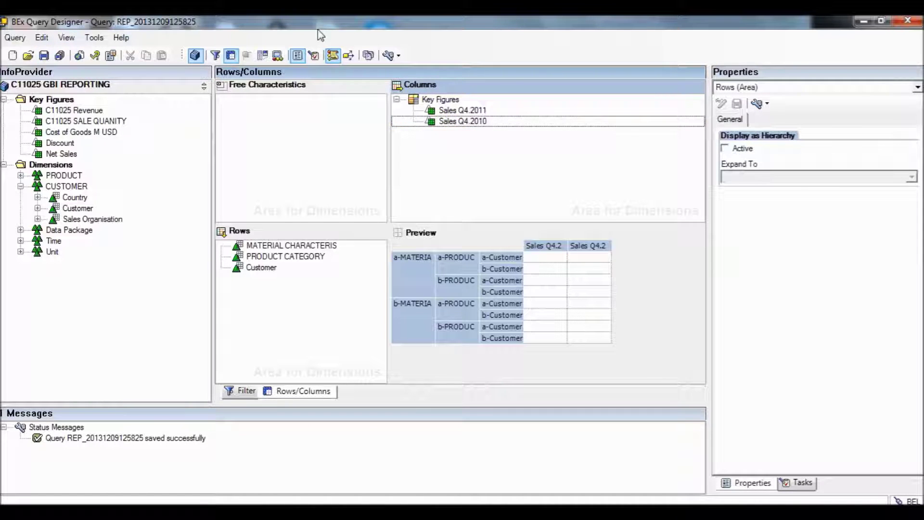
click(79, 56)
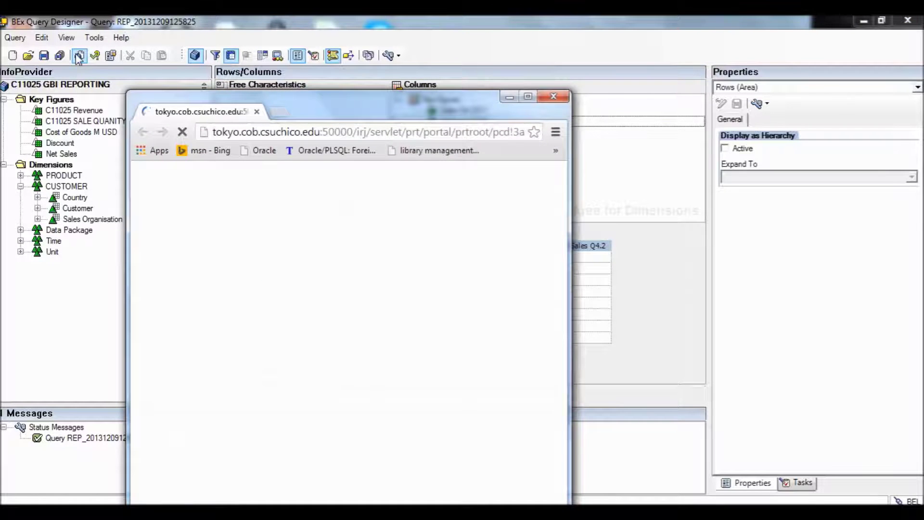
click(528, 97)
text(test)
key(BackSpace)
key(BackSpace)
key(BackSpace)
key(BackSpace)
text(TSU)
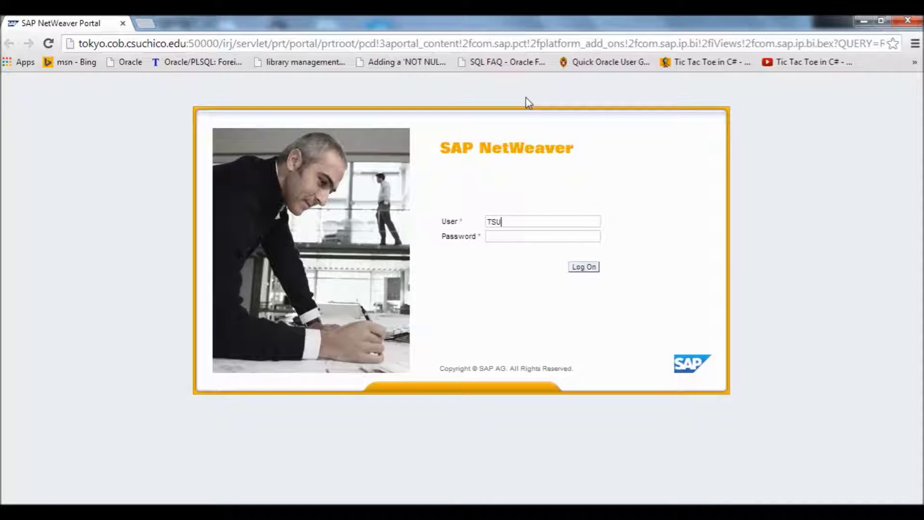
text( -)
key(BackSpace)
key(BackSpace)
text(-)
text(9)
key(Tab)
text(••••••••)
key(Return)
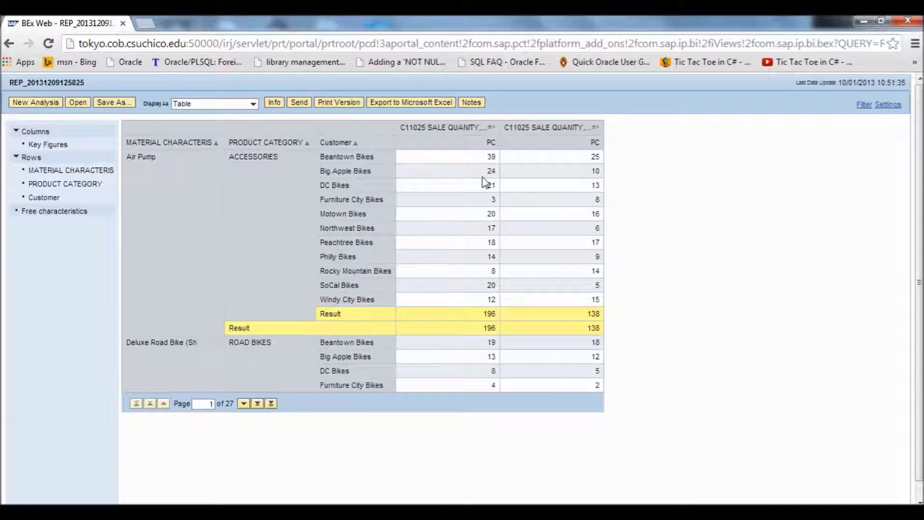
double_click(576, 17)
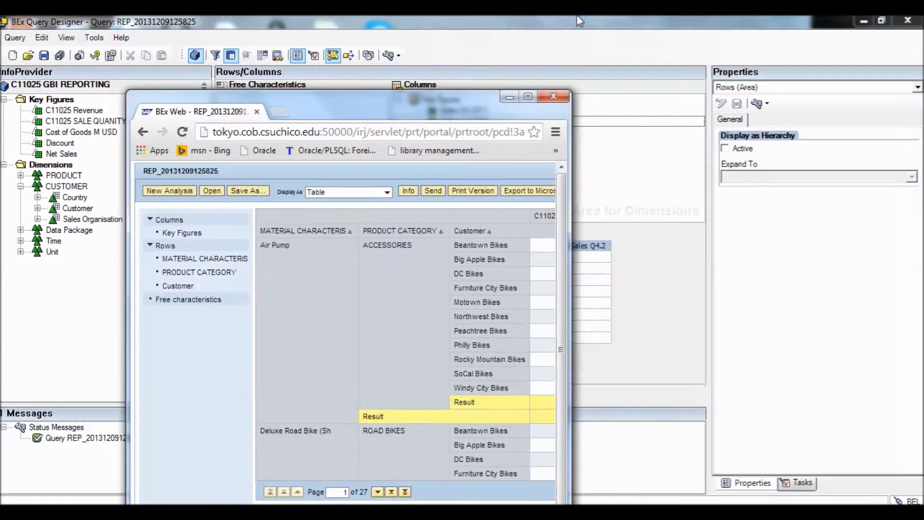
click(553, 97)
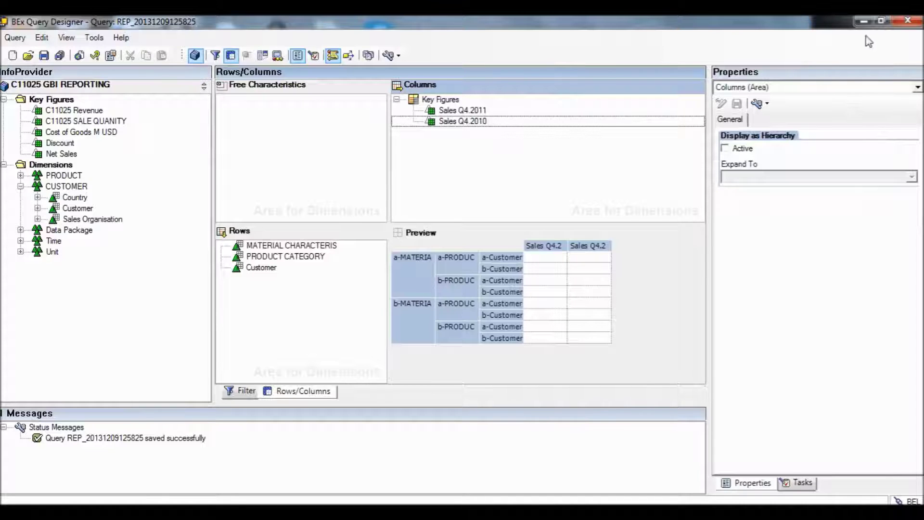
Return to the Rows/Columns layout and drag PRODUCT CATEGORY out of the rows.
mouse_move(395, 512)
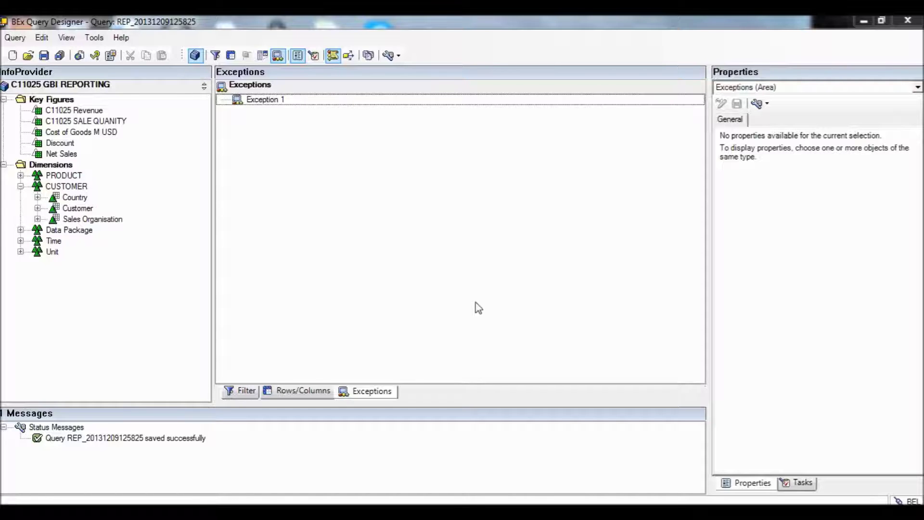
click(301, 392)
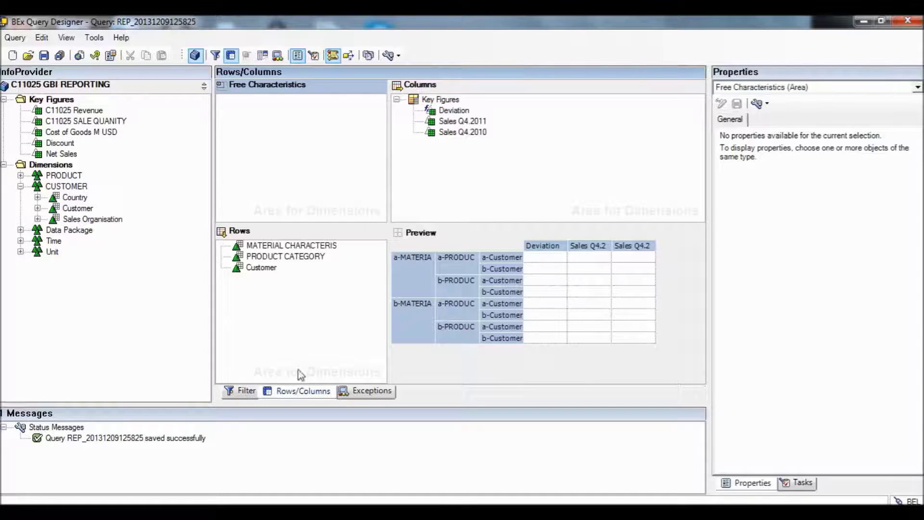
drag(279, 252, 97, 306)
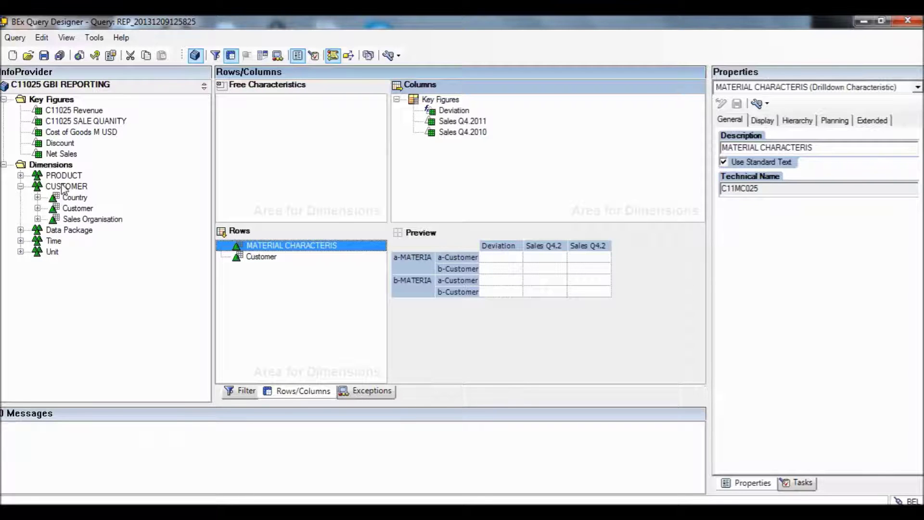
Place the C11025 Revenue key figure in Columns below Sales Q4.2010.
click(48, 114)
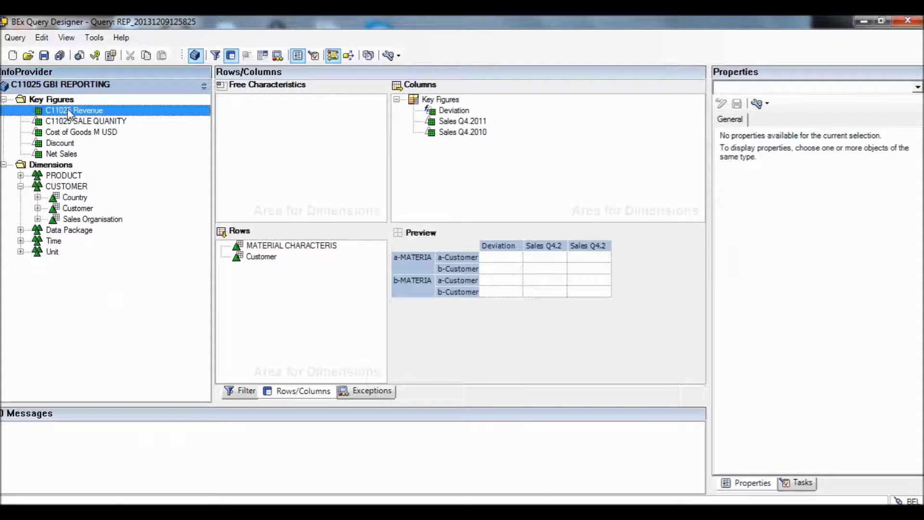
drag(69, 114, 452, 159)
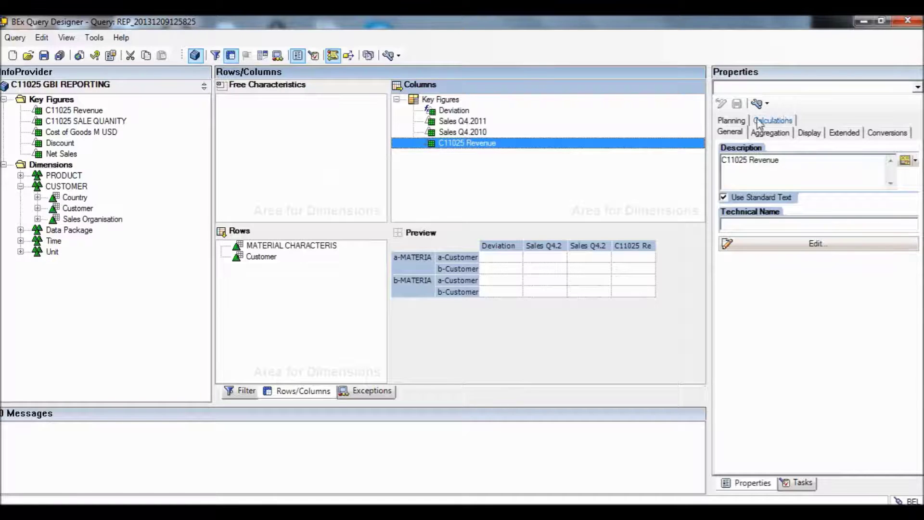
Set C11025 Revenue's Display option to Hide (Can Be Shown).
click(808, 135)
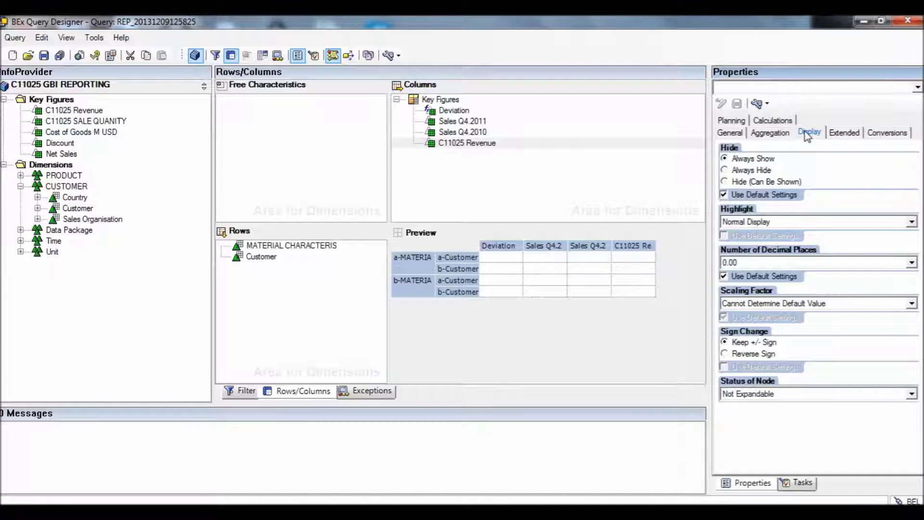
click(725, 183)
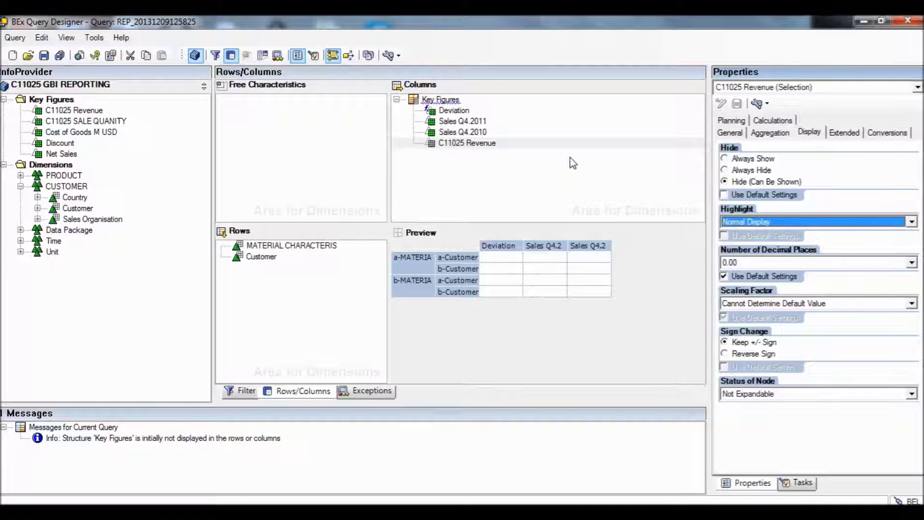
click(554, 148)
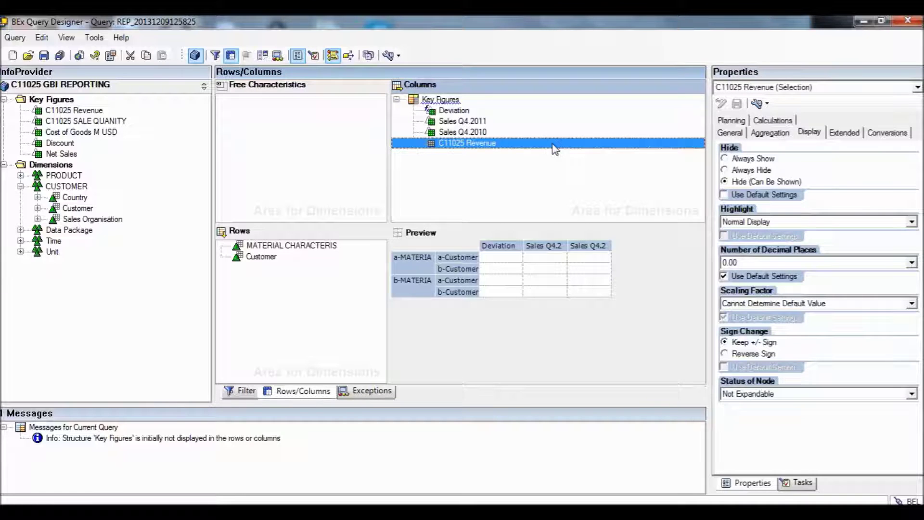
Open the Conditions area and add Condition 1 via its context menu.
click(265, 56)
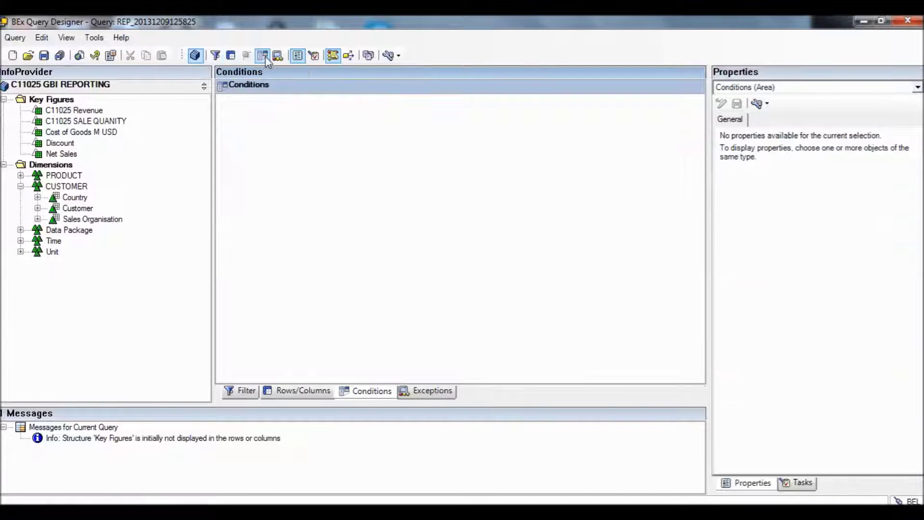
right_click(380, 135)
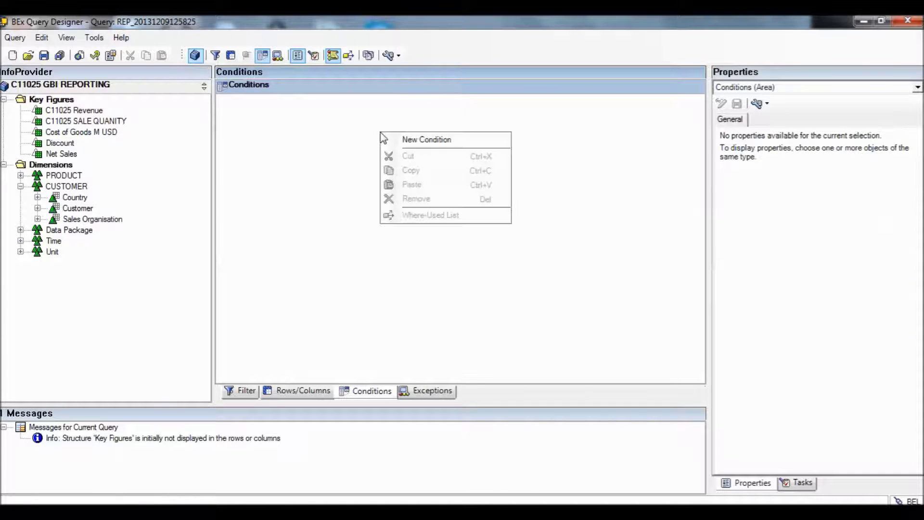
click(405, 141)
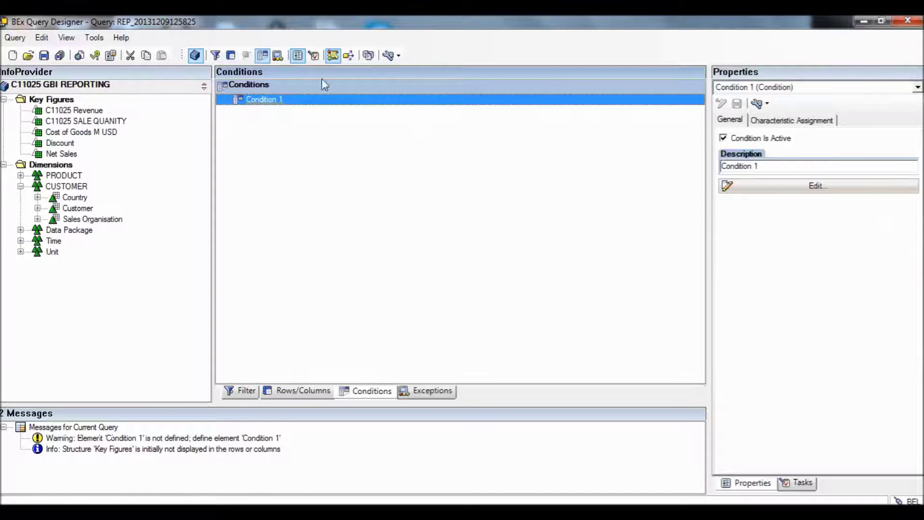
Rename Condition 1 to 'Top 5 Products'.
double_click(317, 105)
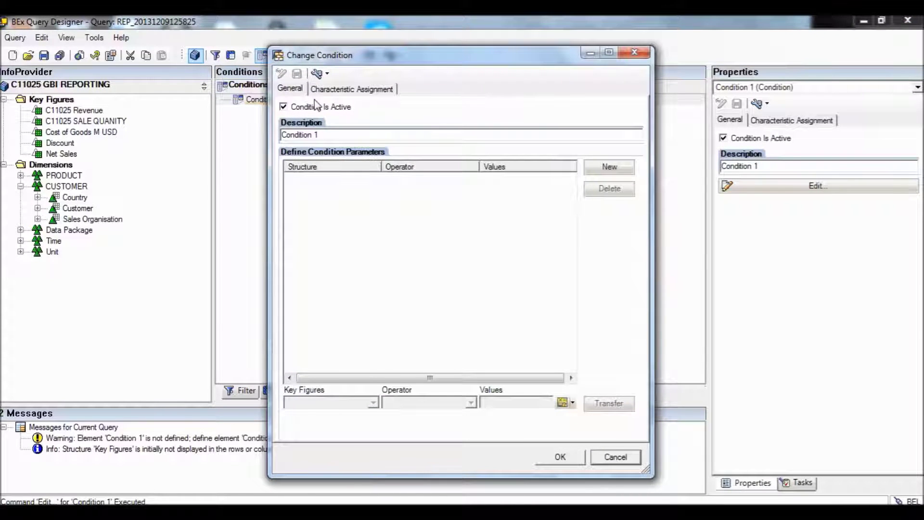
drag(325, 136, 255, 146)
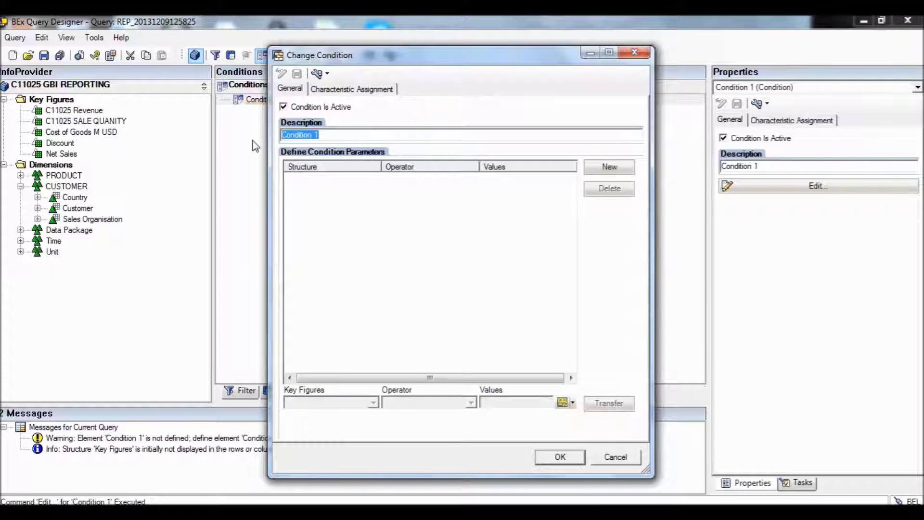
key(BackSpace)
text(Y)
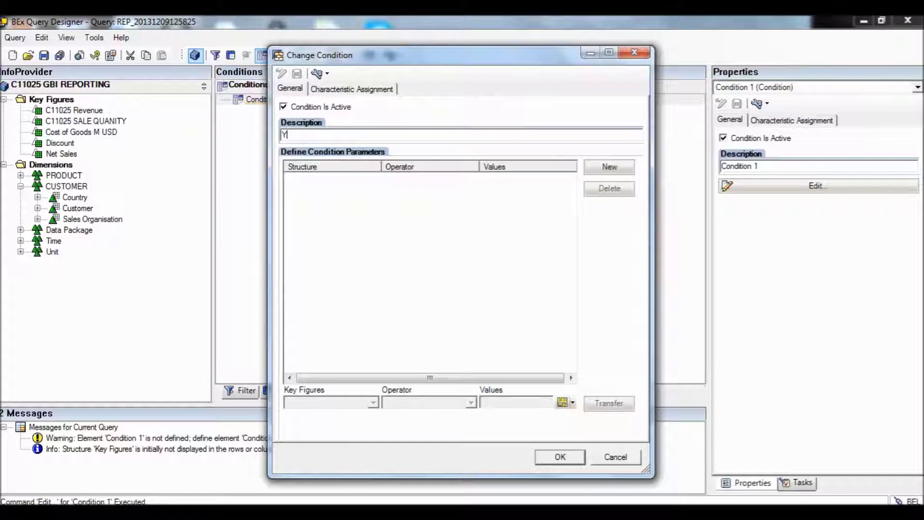
key(BackSpace)
text(Top 5 Products)
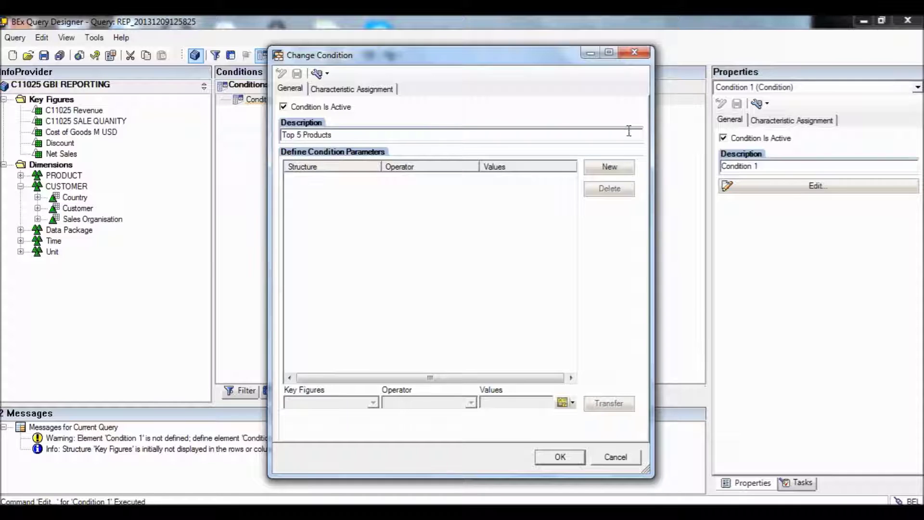
Add a C11025 Revenue Top N 5 rule to the condition and confirm it.
click(609, 166)
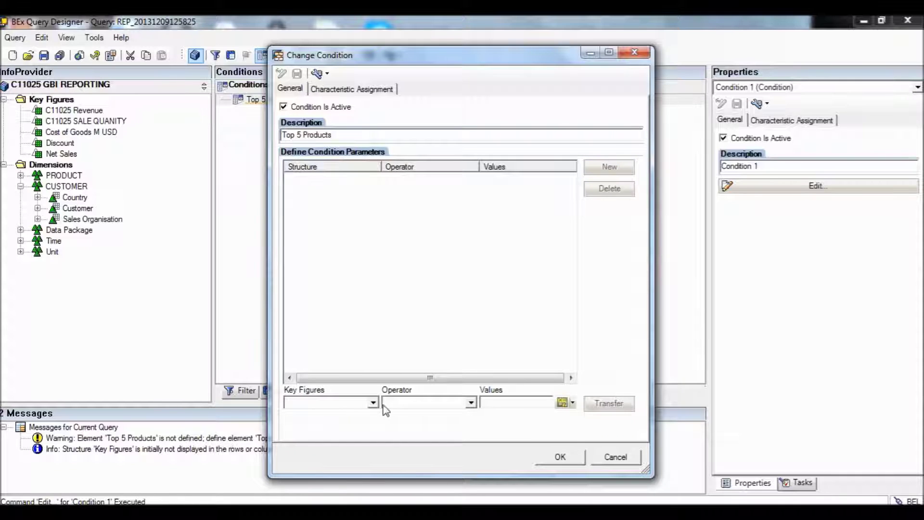
click(373, 403)
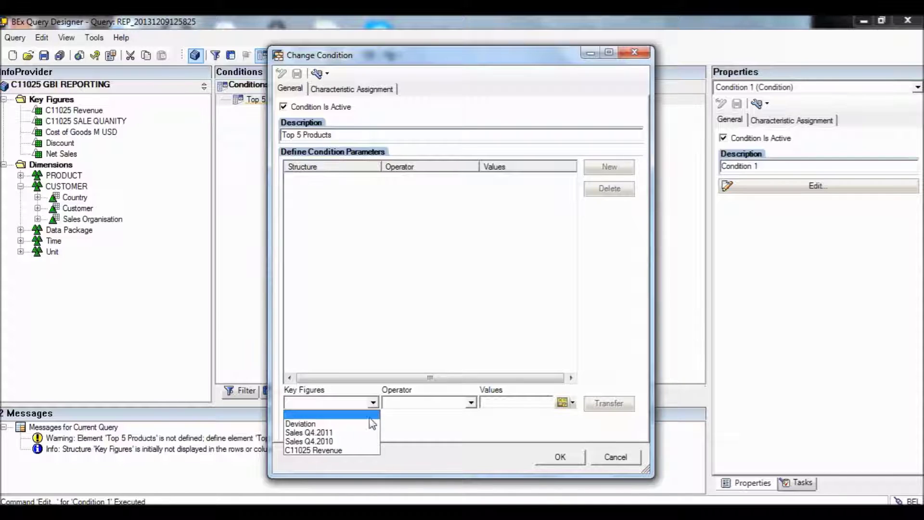
click(362, 450)
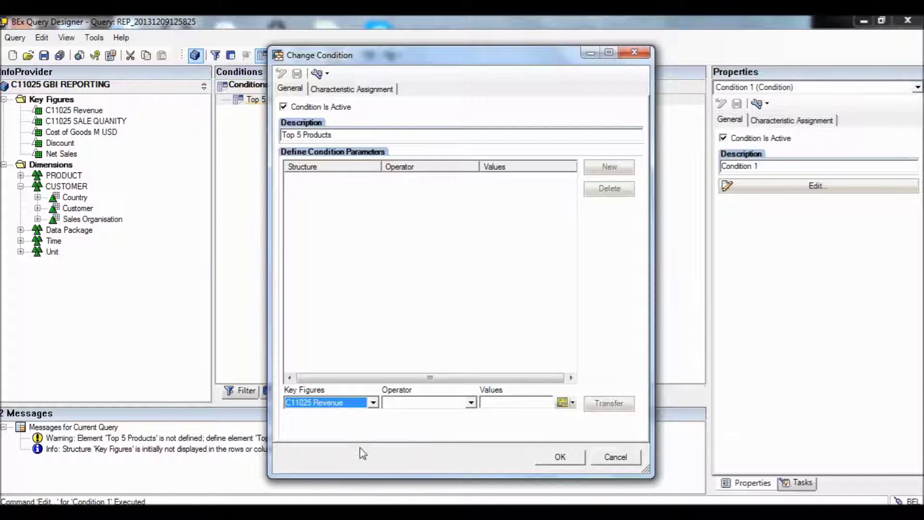
click(471, 403)
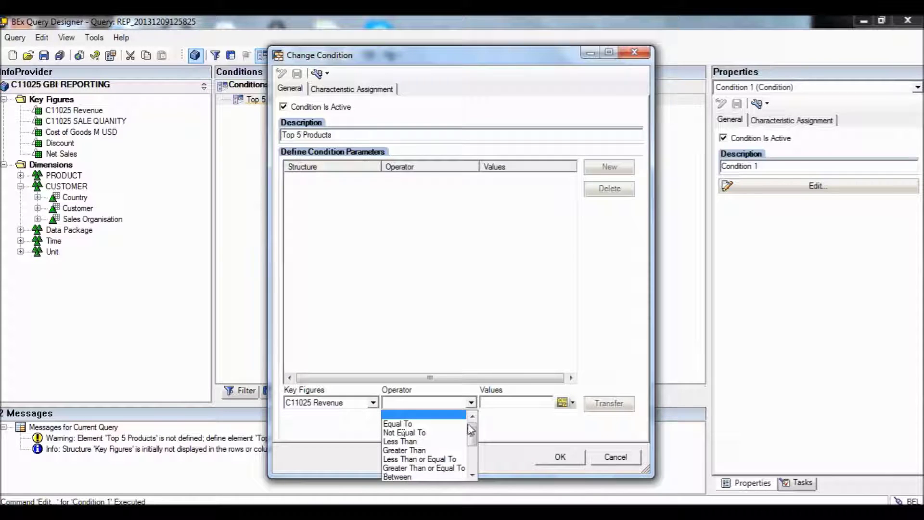
drag(473, 435, 472, 448)
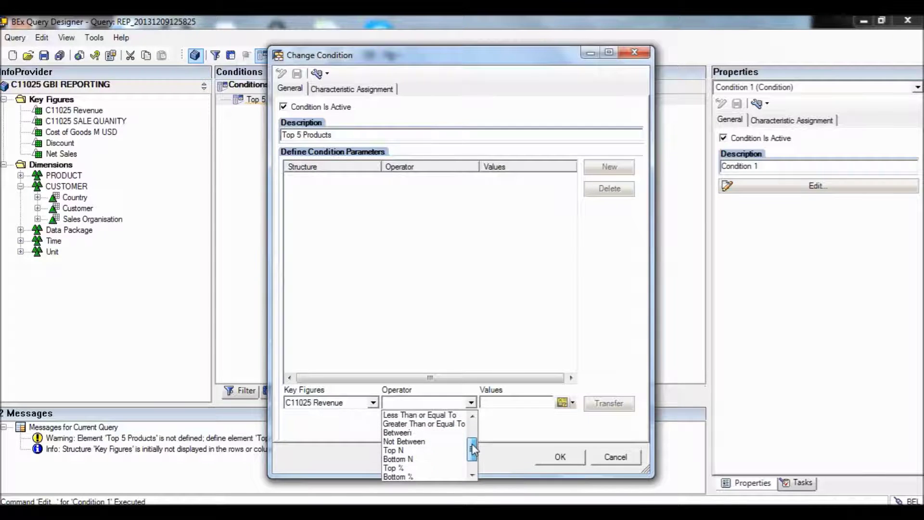
click(447, 453)
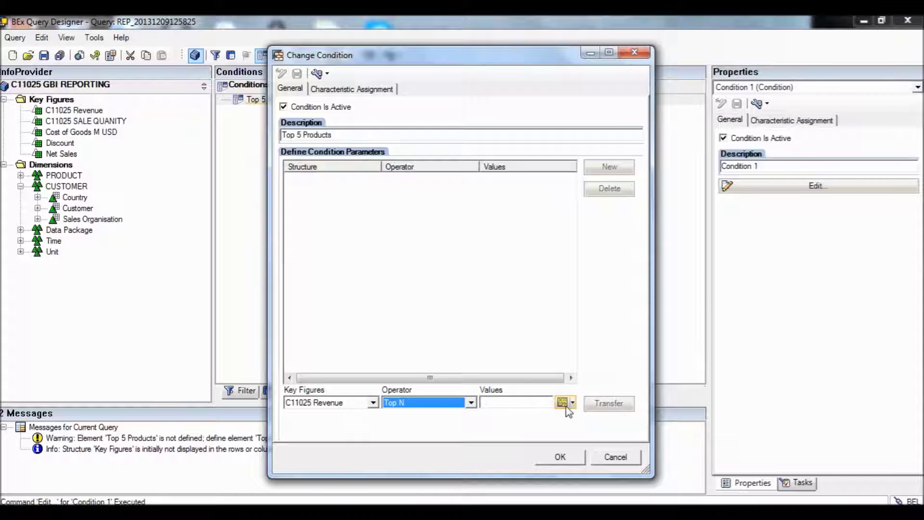
click(527, 403)
text(5)
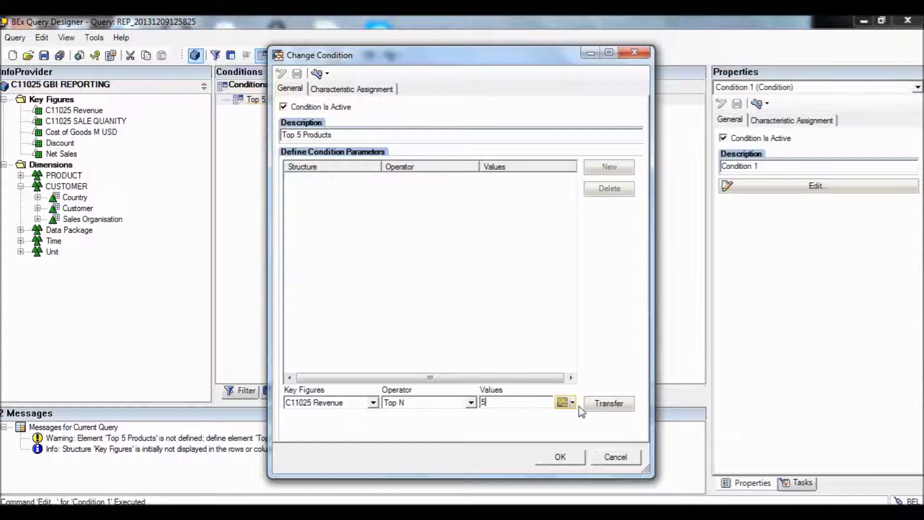
click(600, 405)
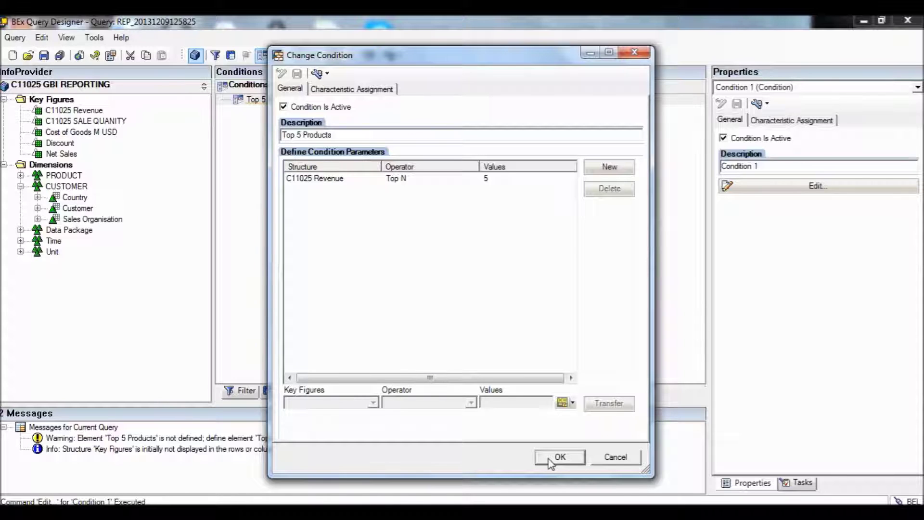
click(560, 457)
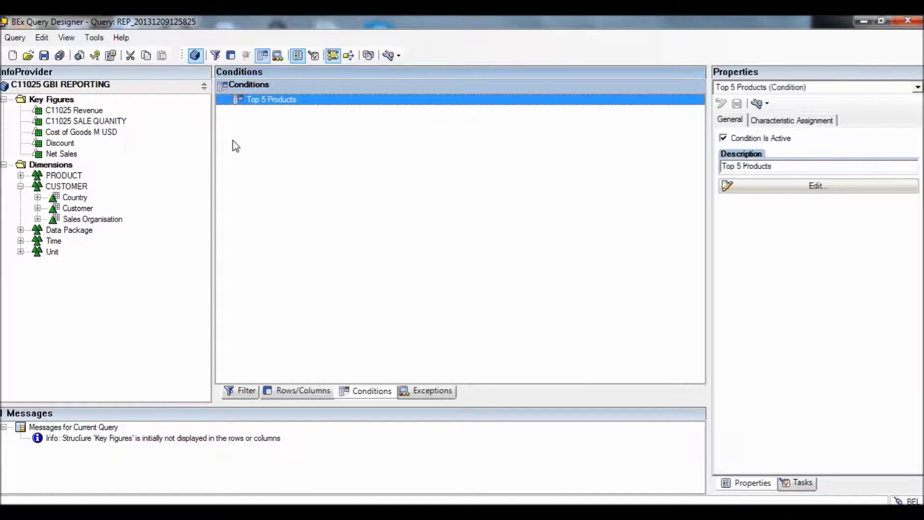
click(44, 55)
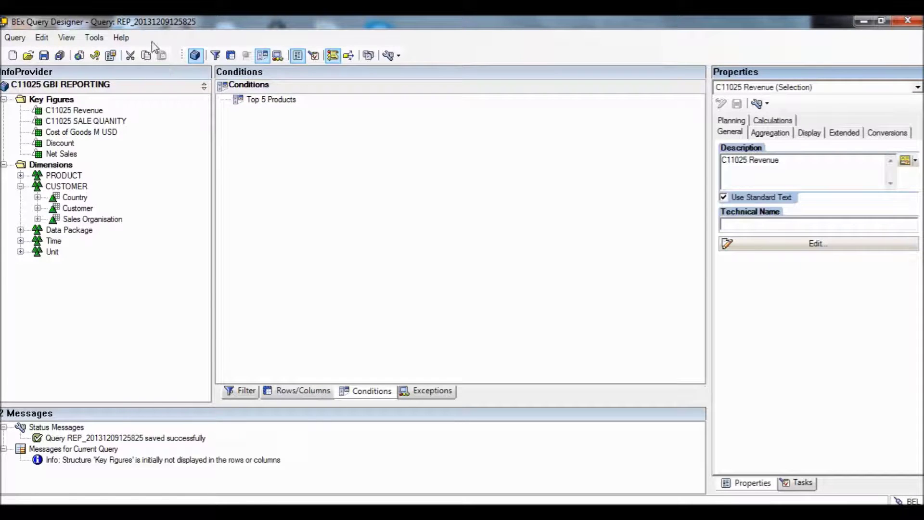
Execute the query in BEx Web and sign in to the NetWeaver portal with the user's credentials.
click(80, 56)
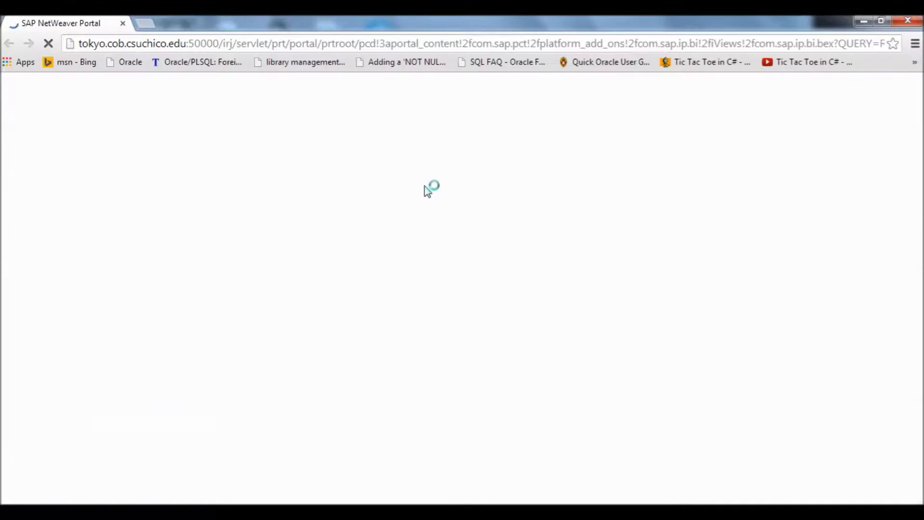
text(tsu-08)
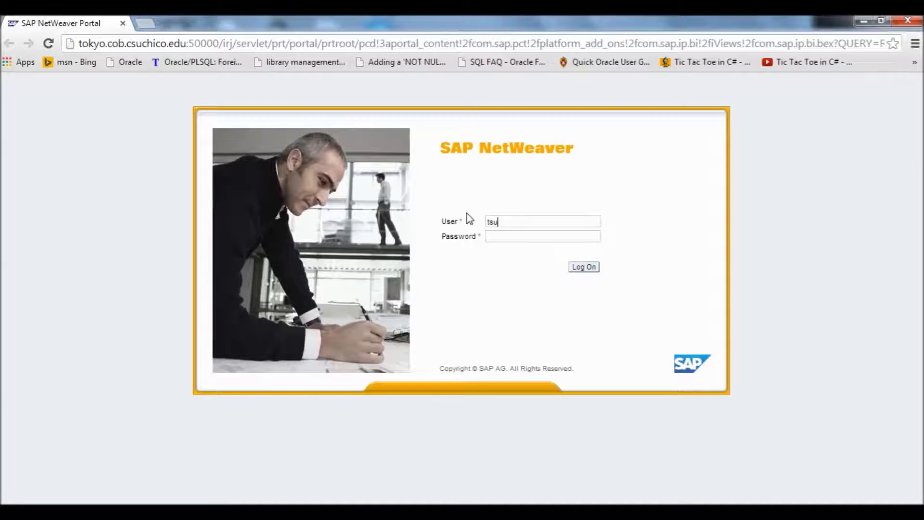
text(9)
key(Tab)
text(********)
key(Return)
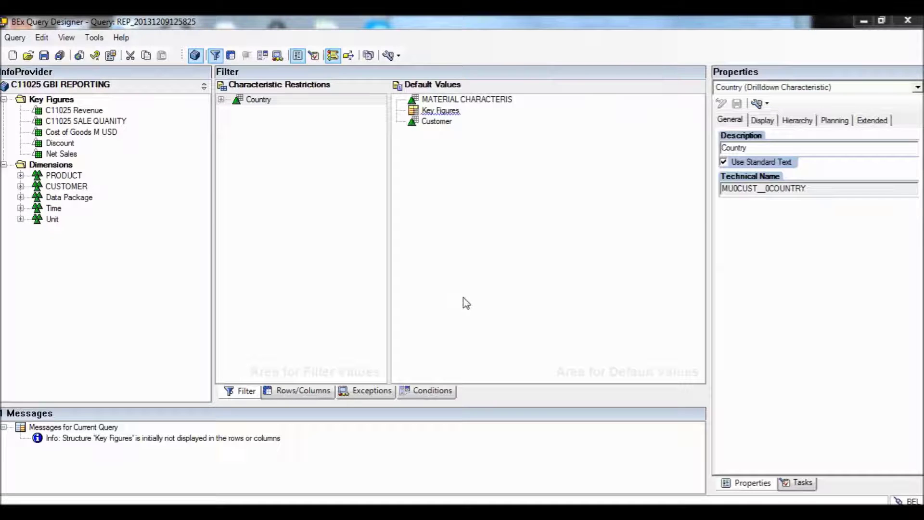
Replace United States with the Country based on User Name variable in the Country filter, then save.
double_click(284, 100)
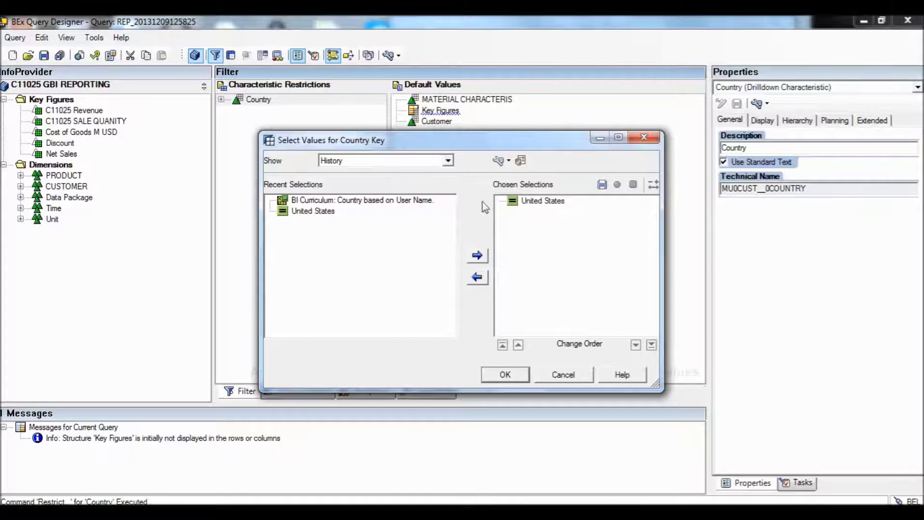
click(515, 204)
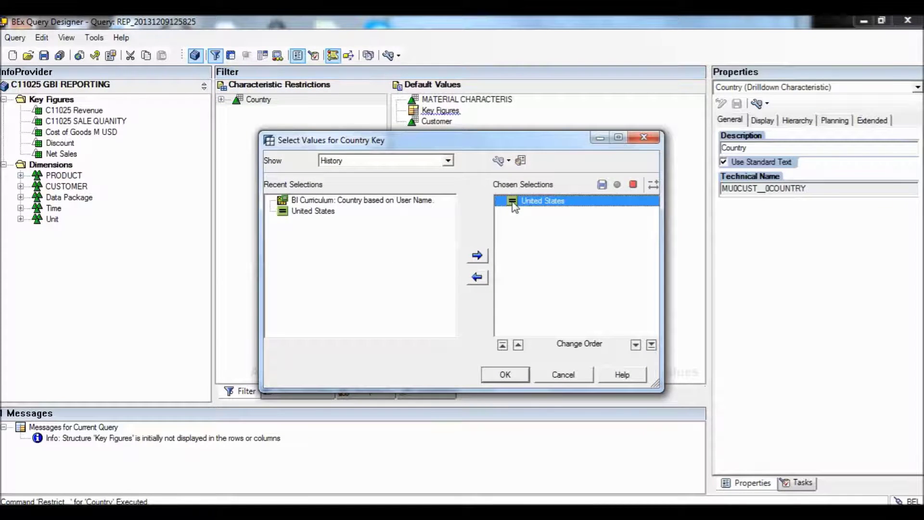
click(482, 275)
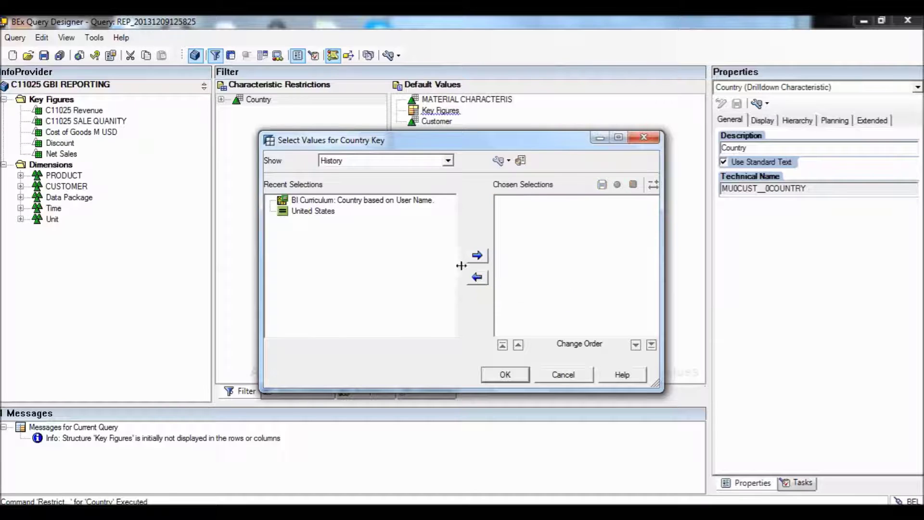
click(331, 201)
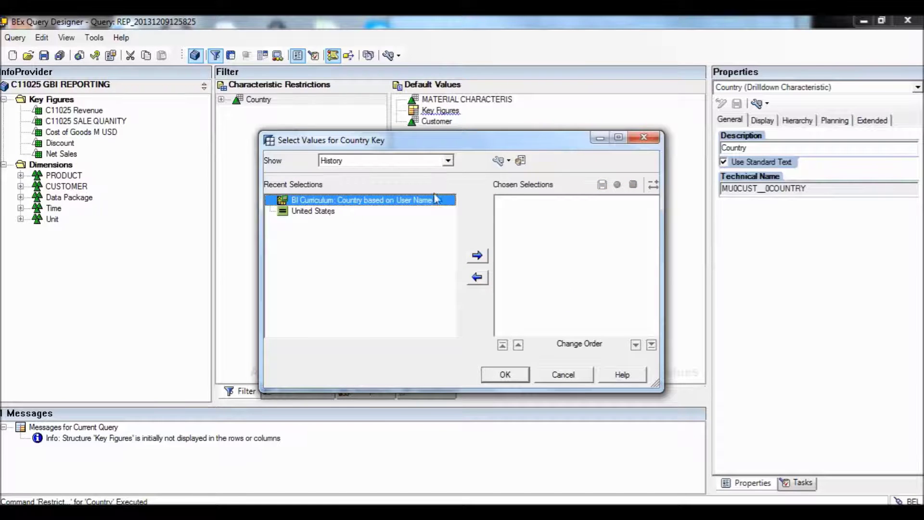
click(479, 258)
click(505, 375)
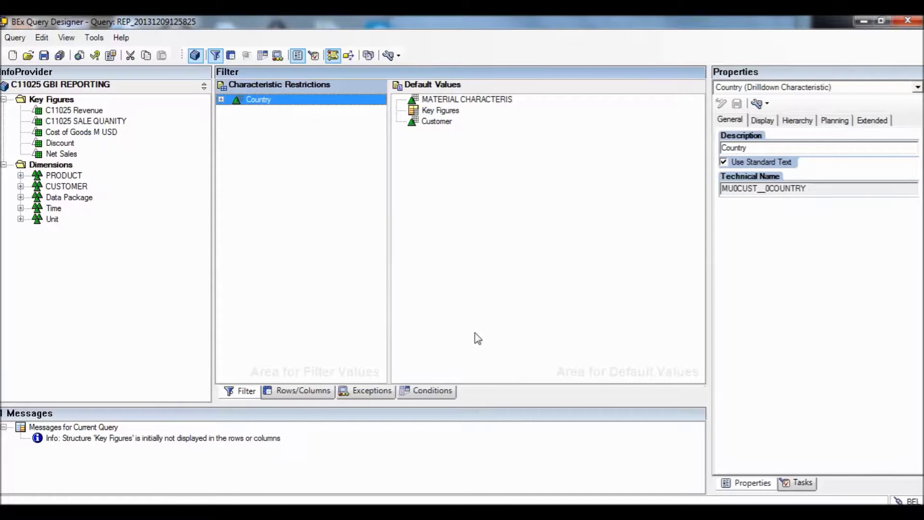
click(45, 55)
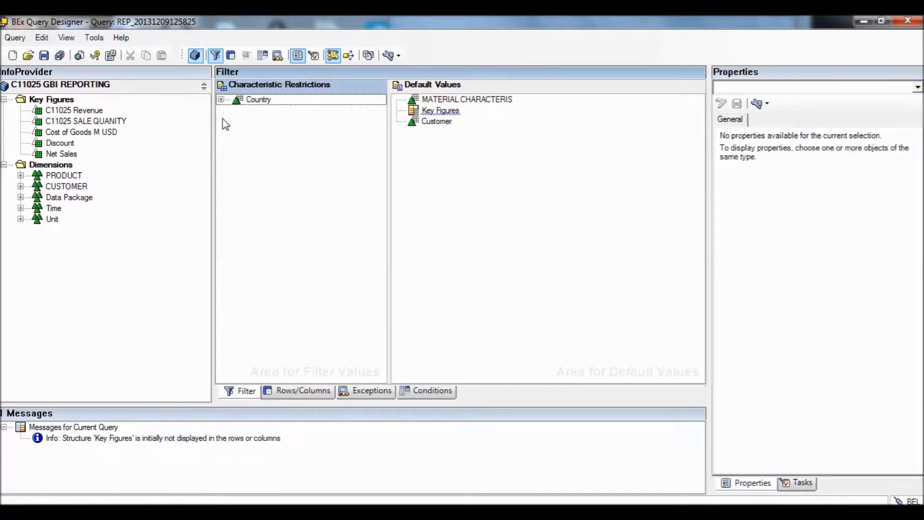
Check the query, execute it in BEx Web, and log in with the user's credentials.
click(82, 56)
click(83, 56)
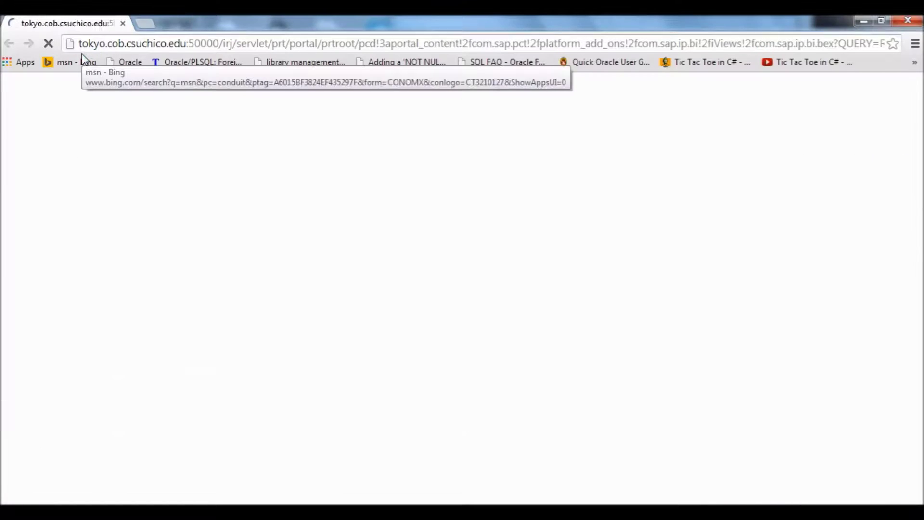
text(TSU-089)
key(Tab)
text(•••••••)
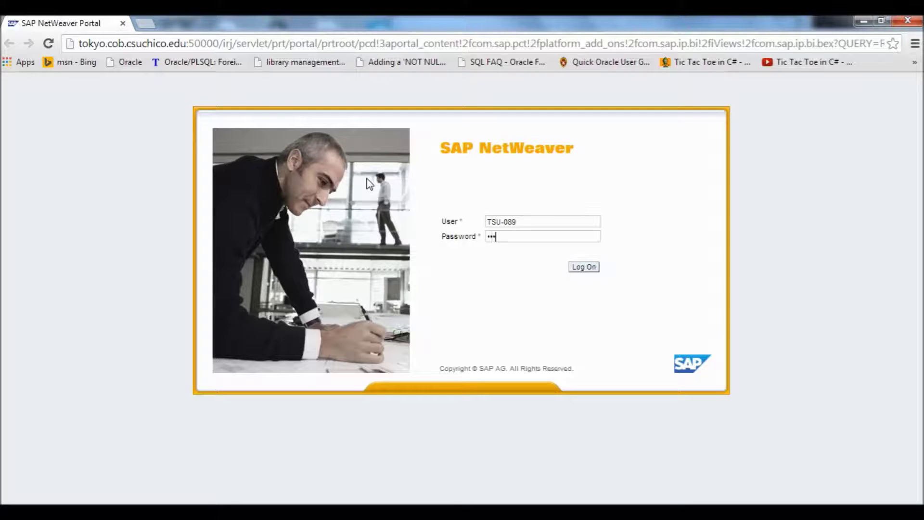
key(Return)
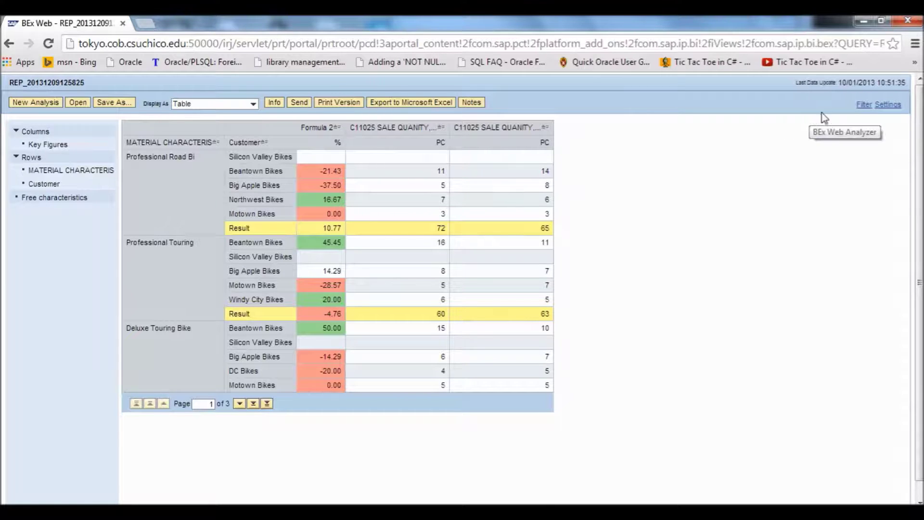
Display all filter values to confirm Country is US United States via ZVAR_COUNTRY, then close.
click(861, 109)
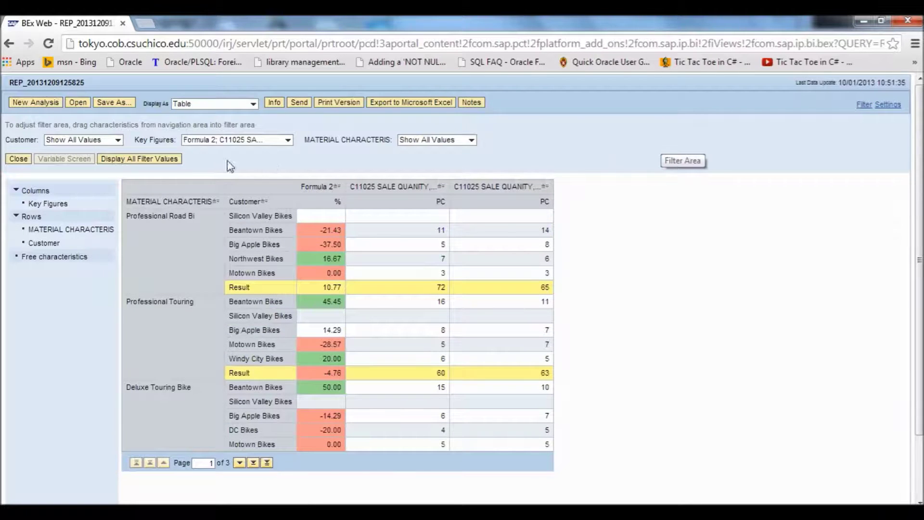
click(173, 159)
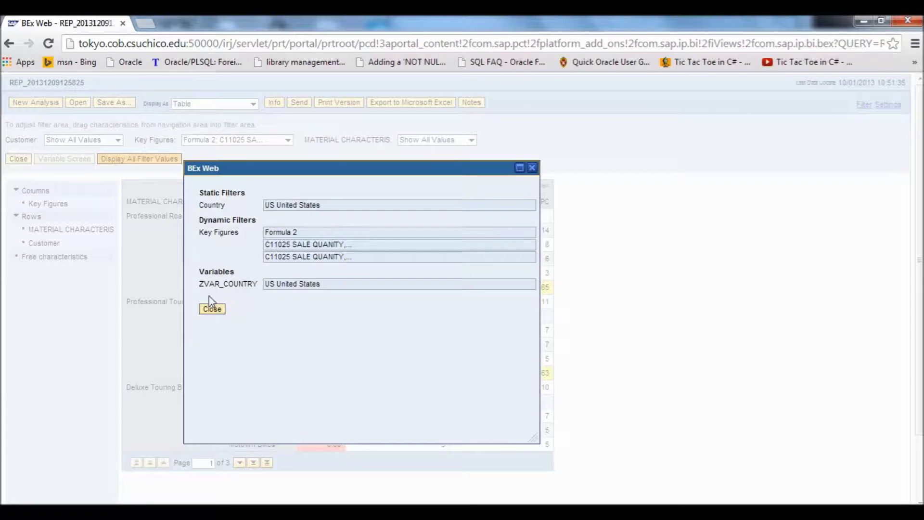
click(212, 309)
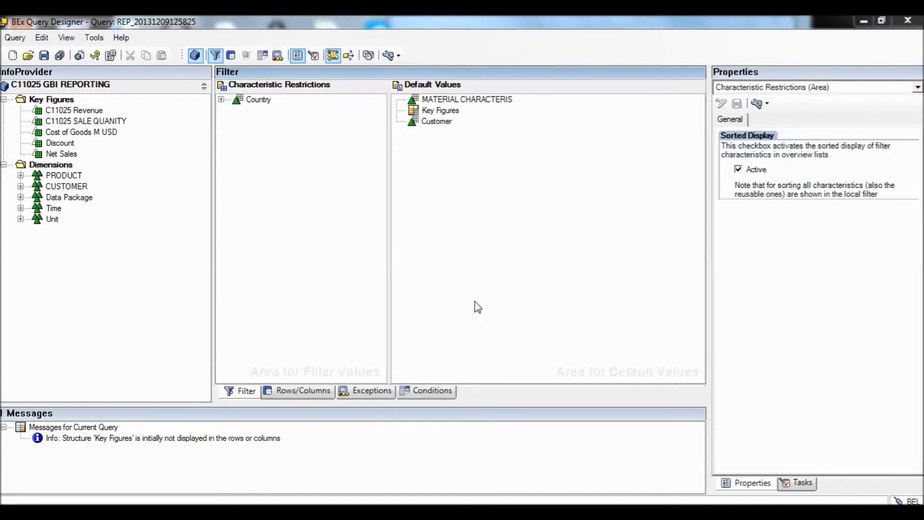
Switch to the Rows/Columns layout and select C11025 Revenue in the InfoProvider tree.
click(281, 394)
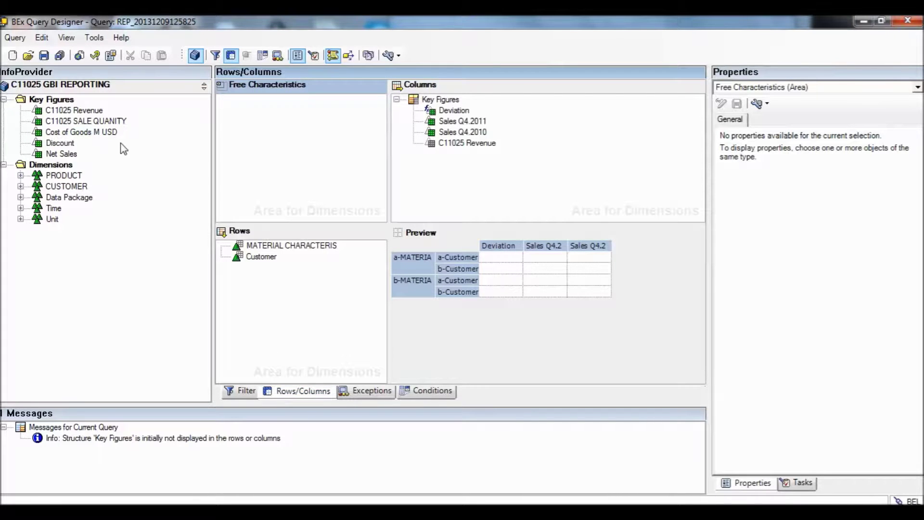
click(97, 112)
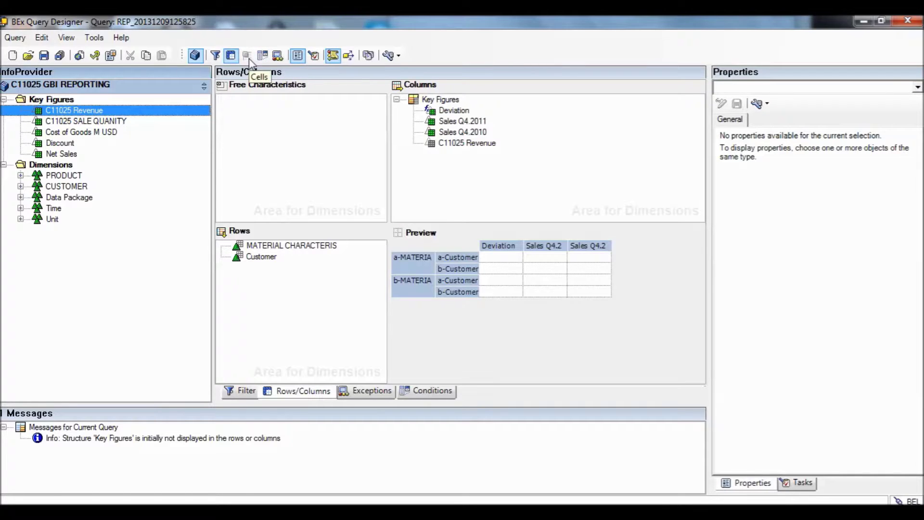
Set C11025 Revenue's conversion type to BI Curriculum: Variable To Currency and save the query.
right_click(150, 112)
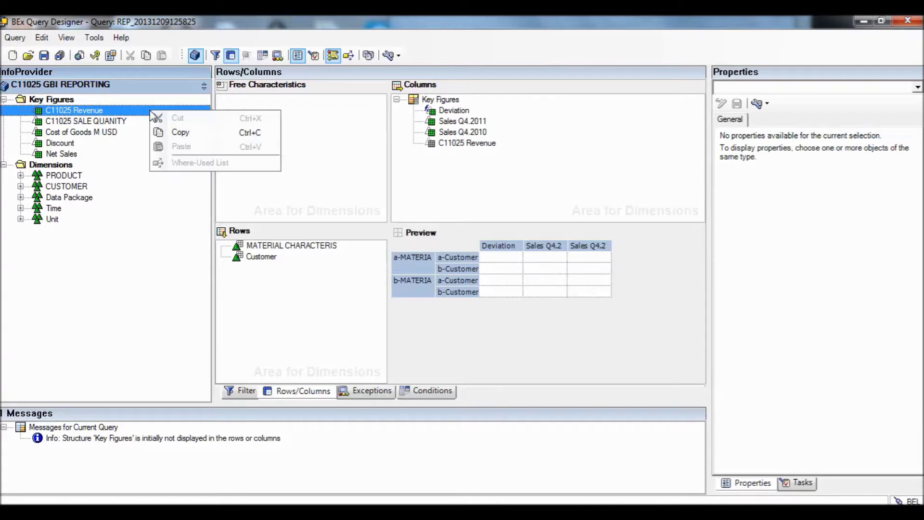
click(119, 112)
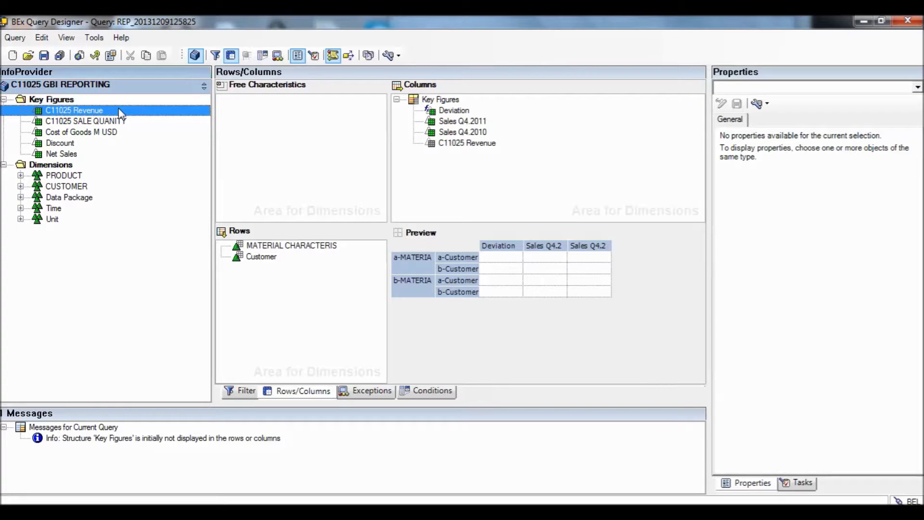
click(466, 143)
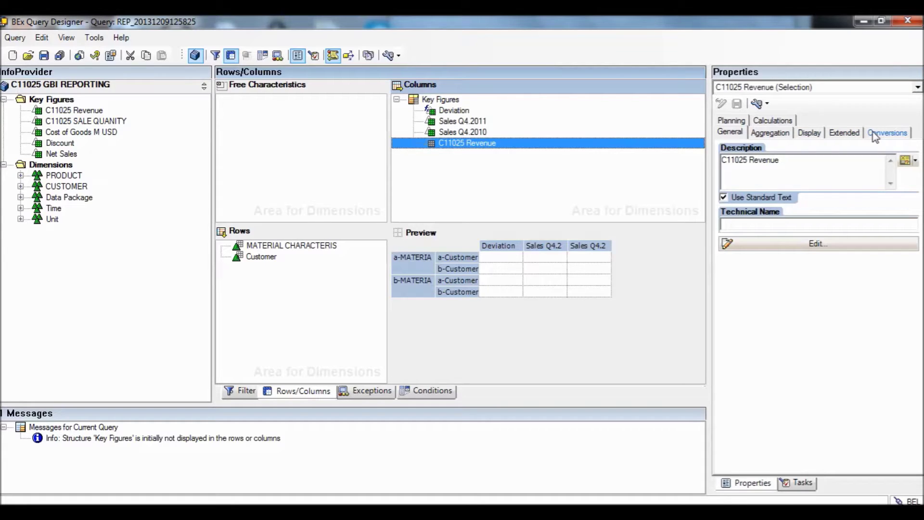
click(875, 138)
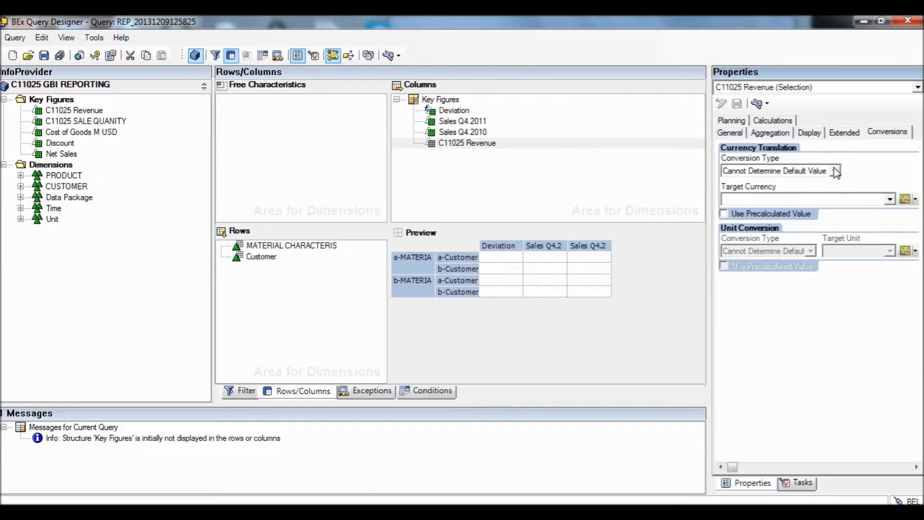
click(836, 171)
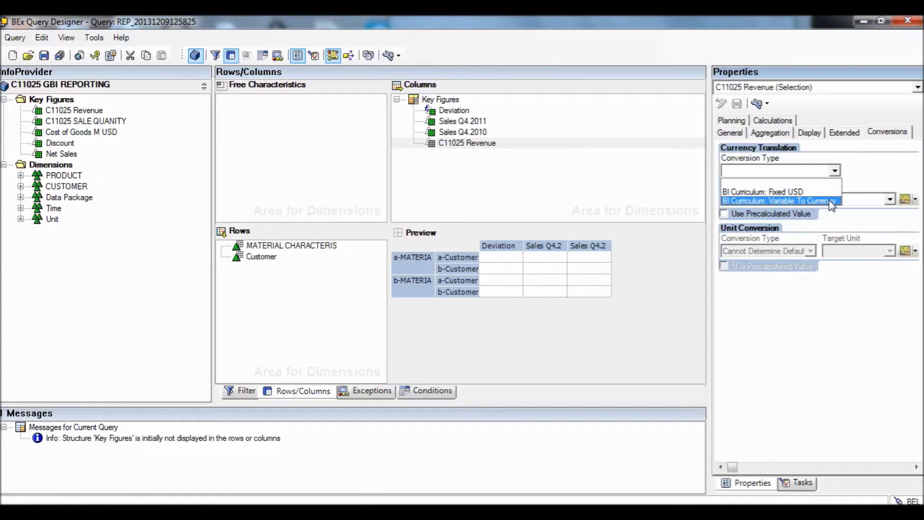
click(831, 201)
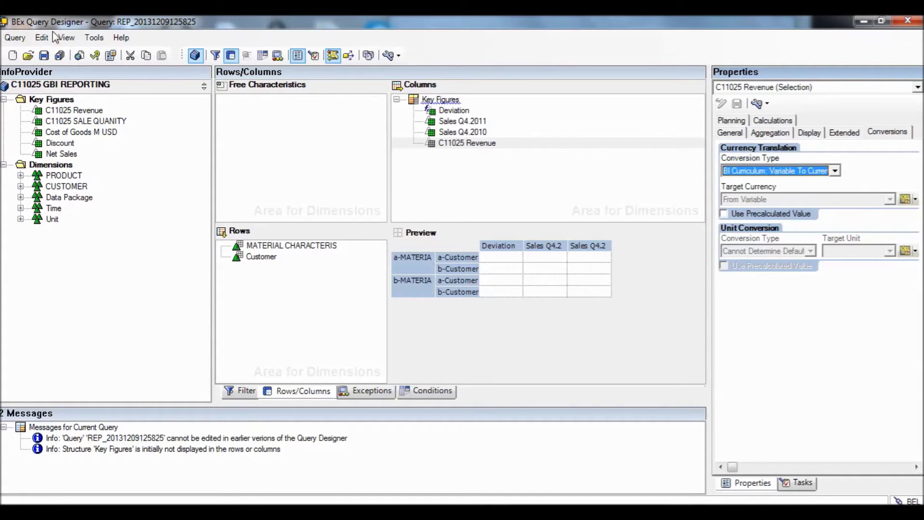
click(45, 56)
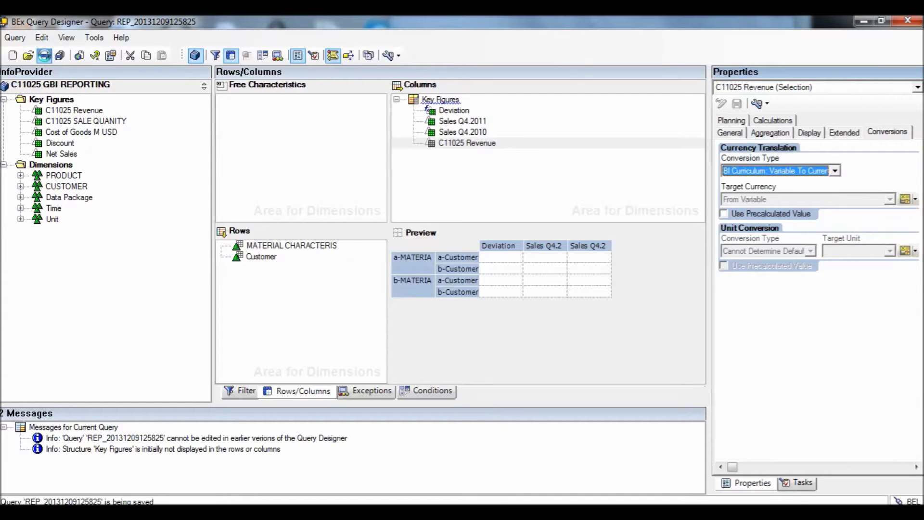
Execute the query in BEx Web and log in with the user's credentials to reach Variable Entry.
click(76, 60)
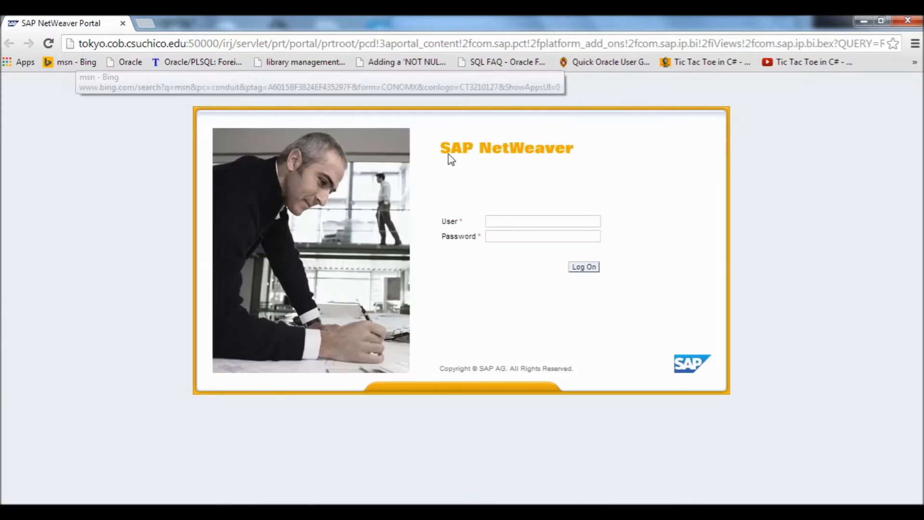
text(TSU-089)
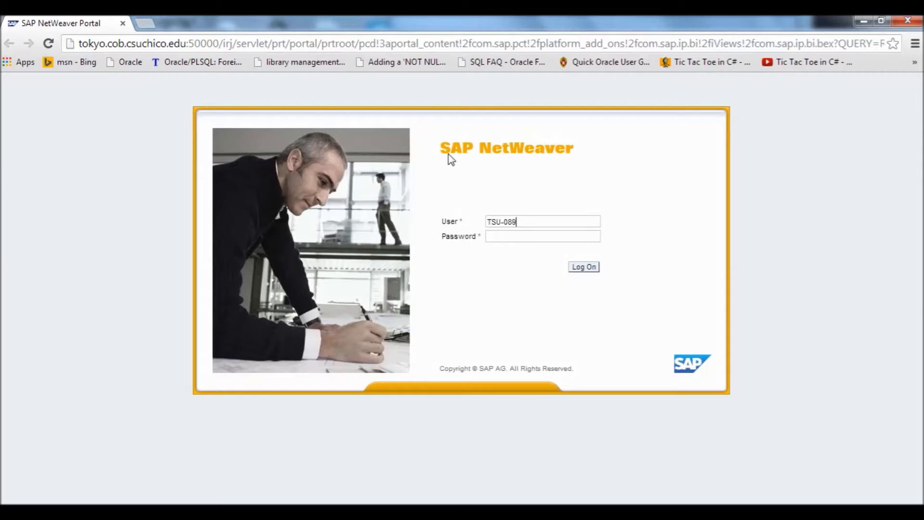
key(Tab)
text(*********)
key(Return)
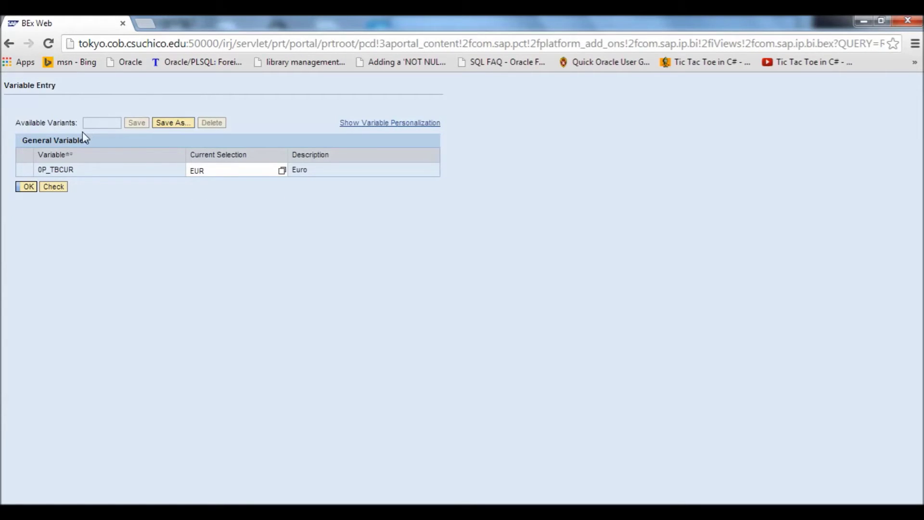
Confirm EUR as the 0P_TBCUR target currency to display the report.
click(26, 188)
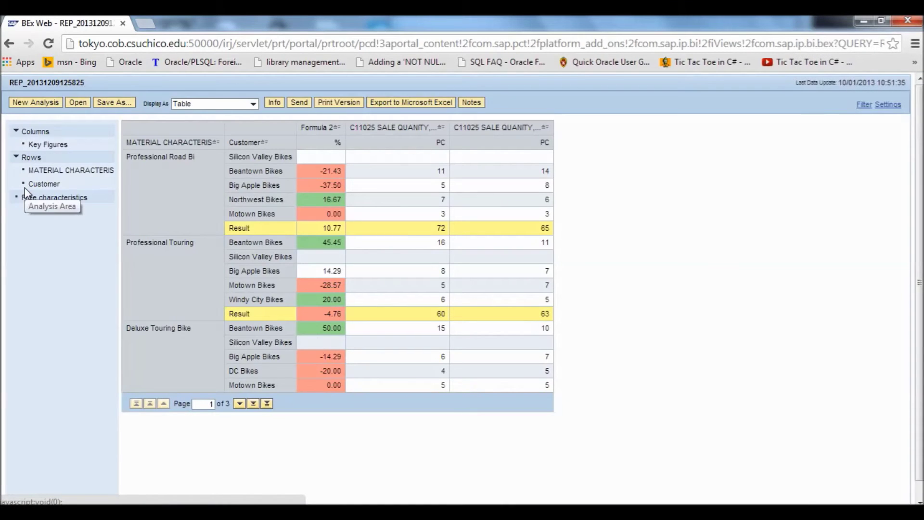